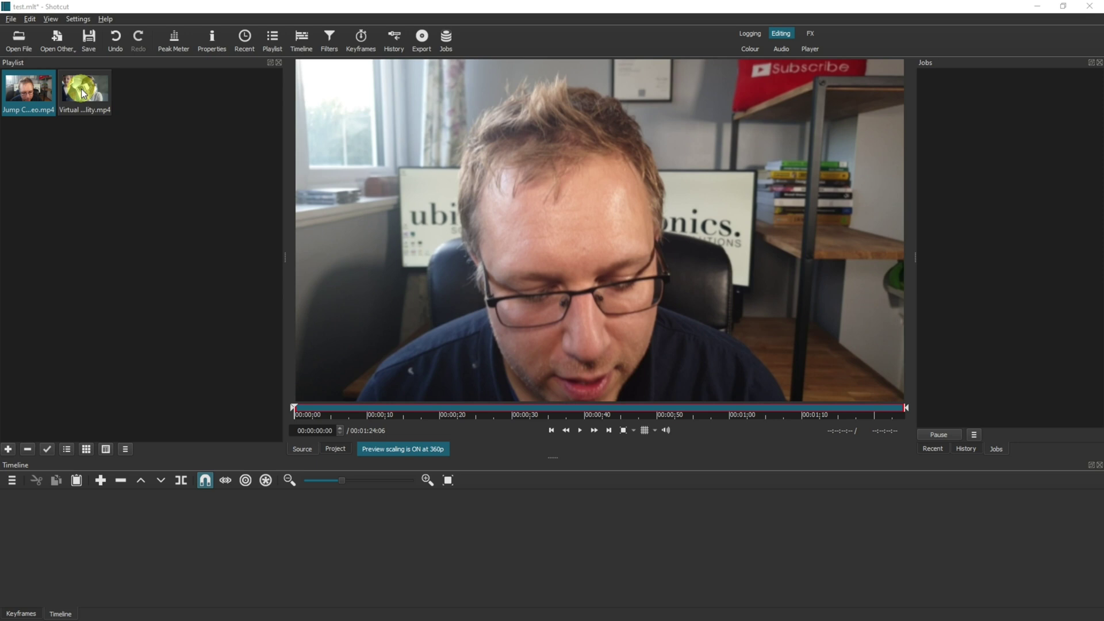
# - Focus the Shotcut window holding the Jump Cut Demo and Virtual Reality clips in its playlist
pyautogui.click(27, 94)
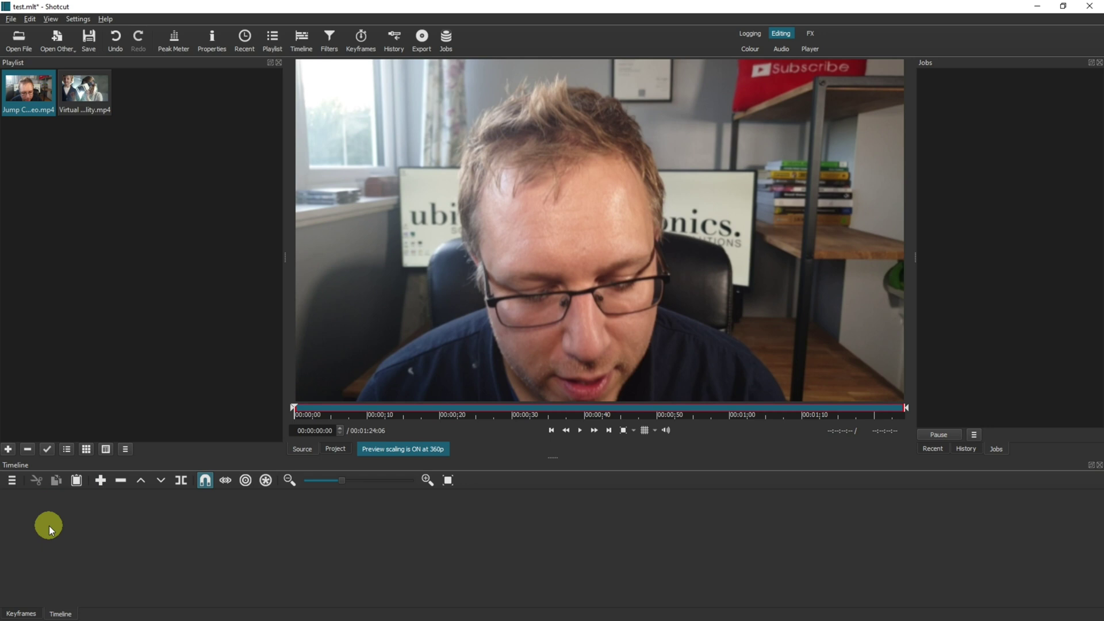
# - Drag Jump Cut Demo Video.mp4 from the playlist onto the empty timeline to create track V1
pyautogui.moveTo(49, 525); pyautogui.dragTo(50, 525)
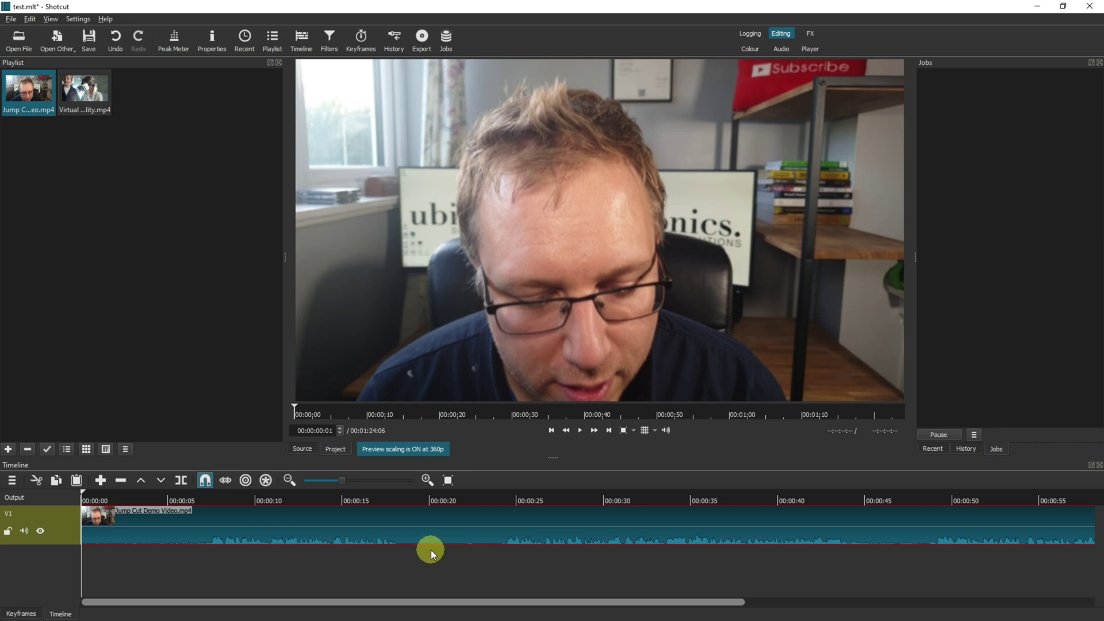
# - Play and pause the clip, then scrub the playhead to 00:00:06:20
pyautogui.click(579, 431)
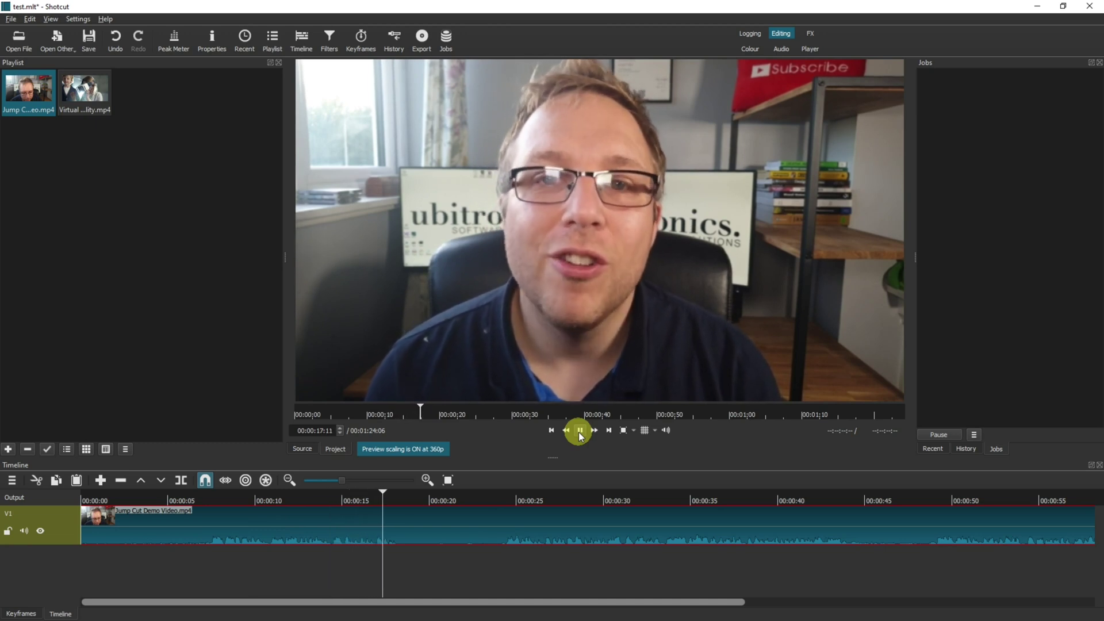
pyautogui.click(580, 431)
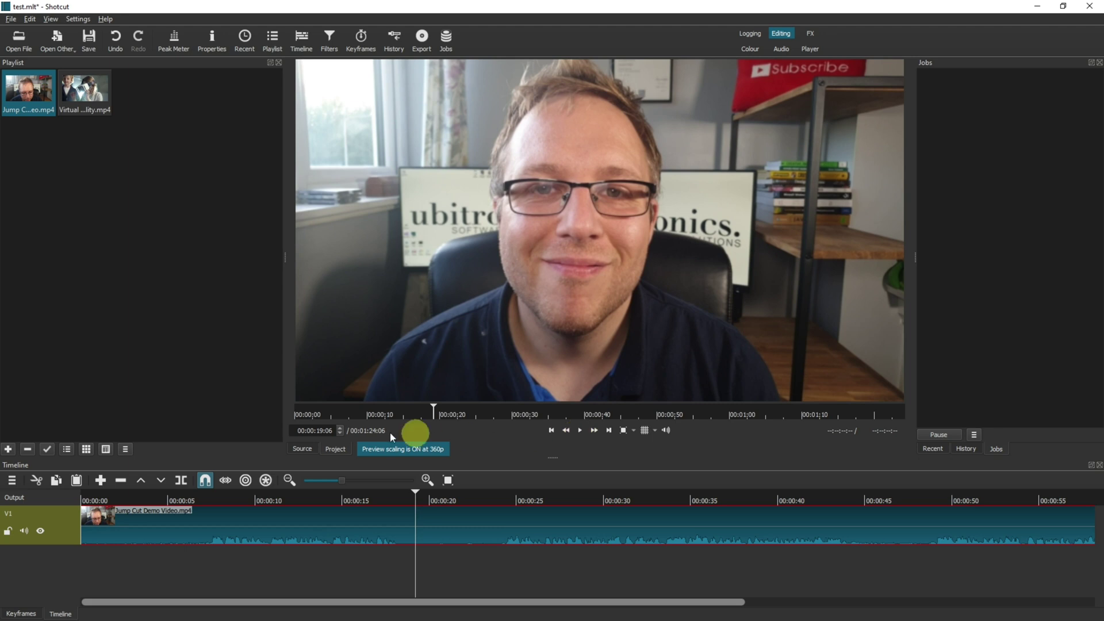
pyautogui.click(198, 500)
pyautogui.moveTo(198, 500); pyautogui.dragTo(138, 510)
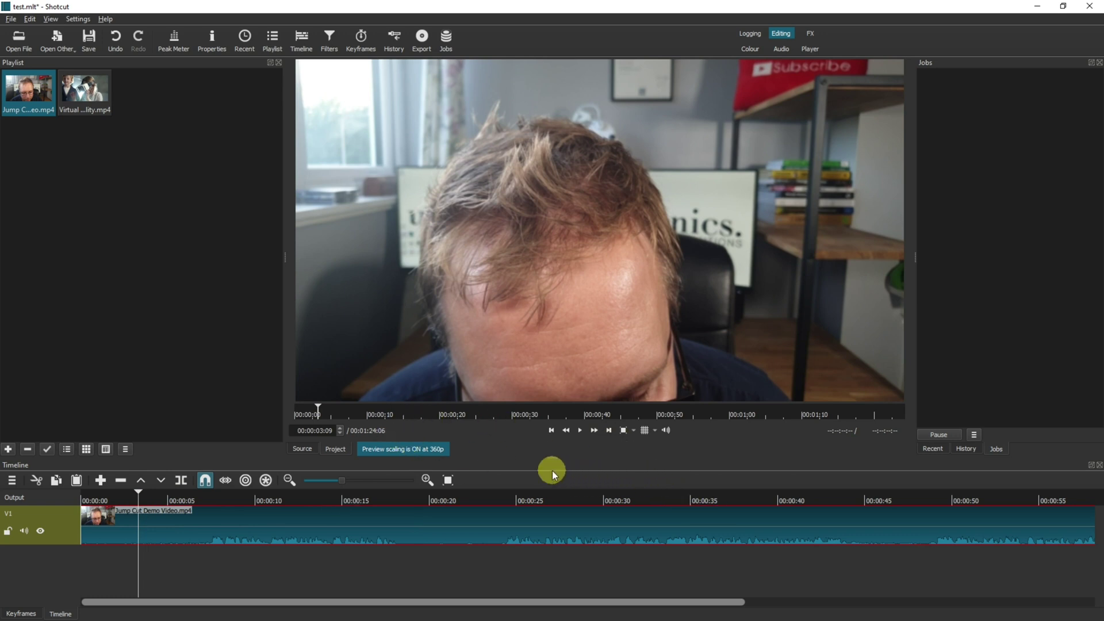
pyautogui.click(186, 501)
pyautogui.moveTo(188, 504)
pyautogui.mouseDown()
pyautogui.moveTo(208, 498)
pyautogui.moveTo(197, 504)
pyautogui.mouseUp()
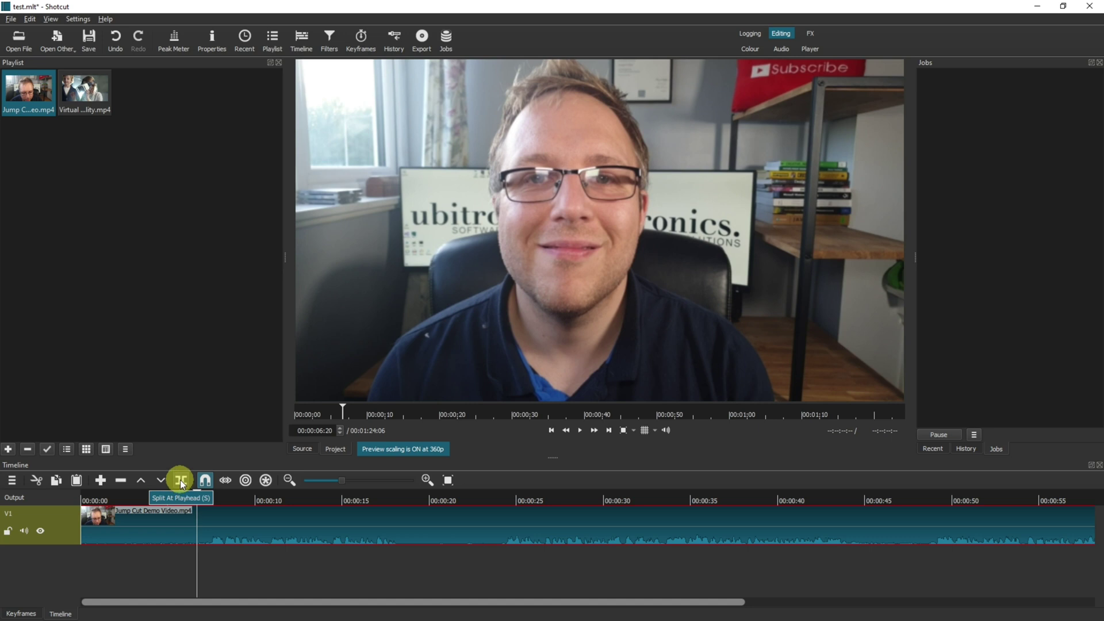
# - Split at 00:00:06:20 and remove the opening piece and its gap, leaving 1:17:16
pyautogui.click(181, 481)
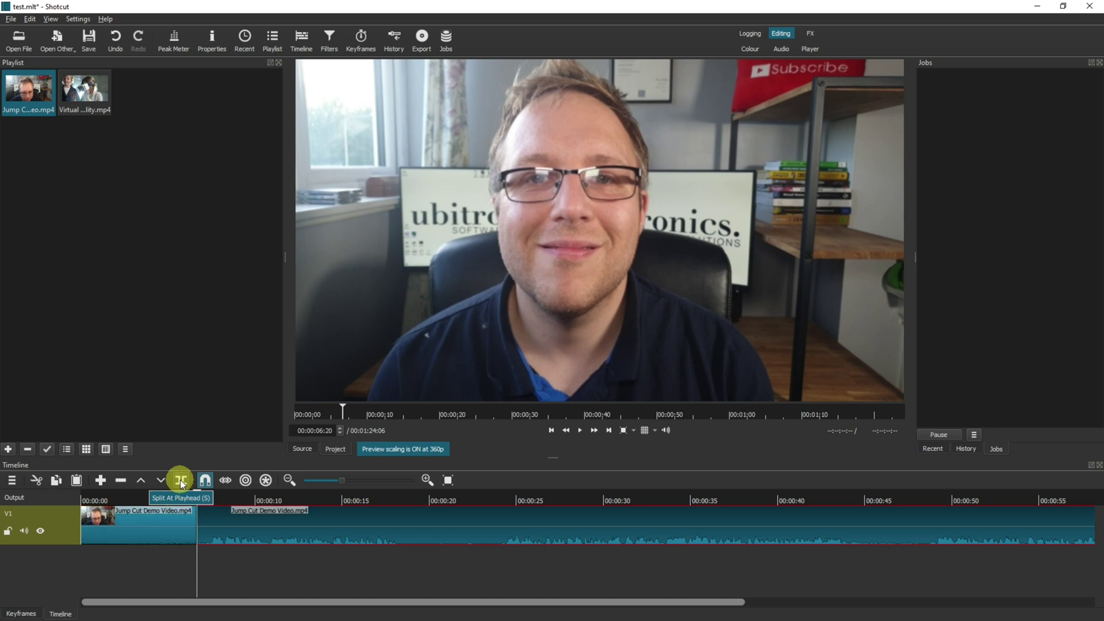
pyautogui.click(162, 522)
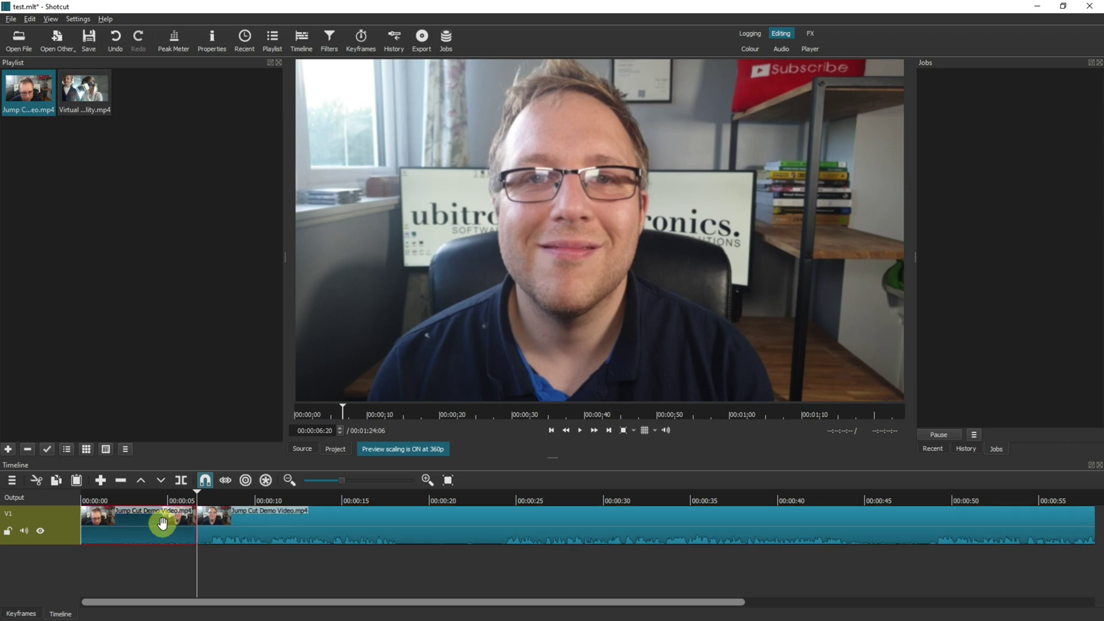
pyautogui.press('z')
pyautogui.rightClick(130, 522)
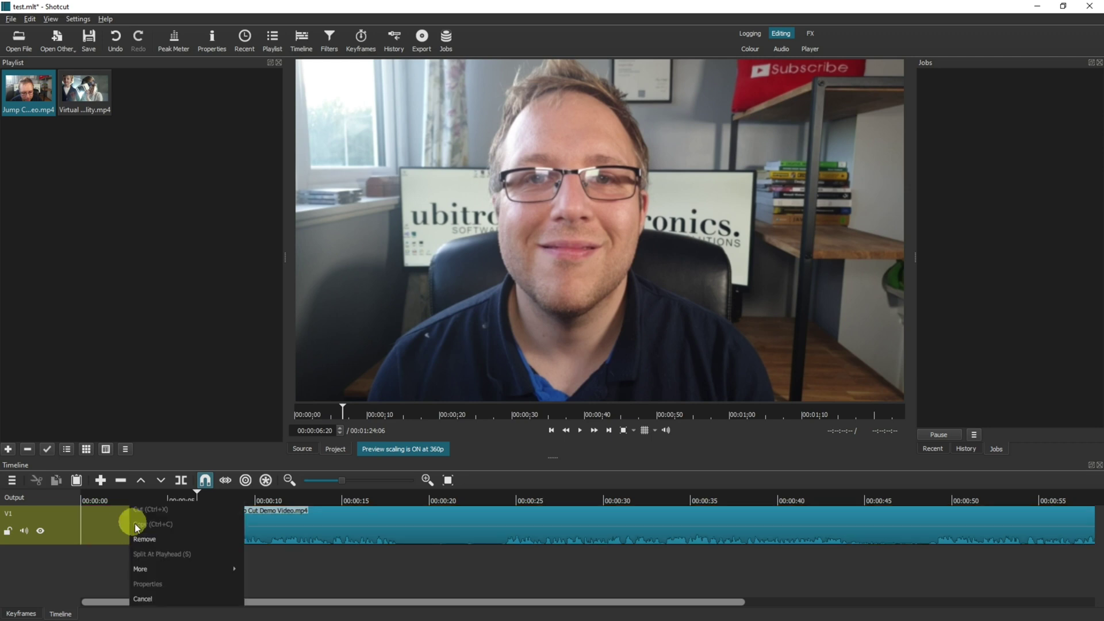
pyautogui.click(144, 540)
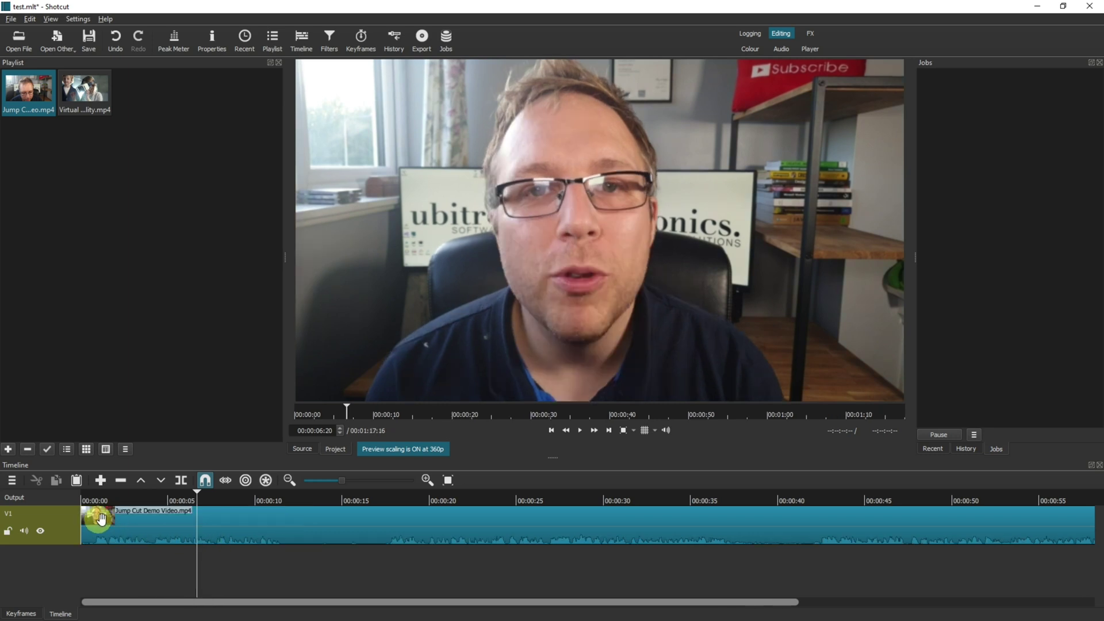
pyautogui.moveTo(119, 502); pyautogui.dragTo(67, 498)
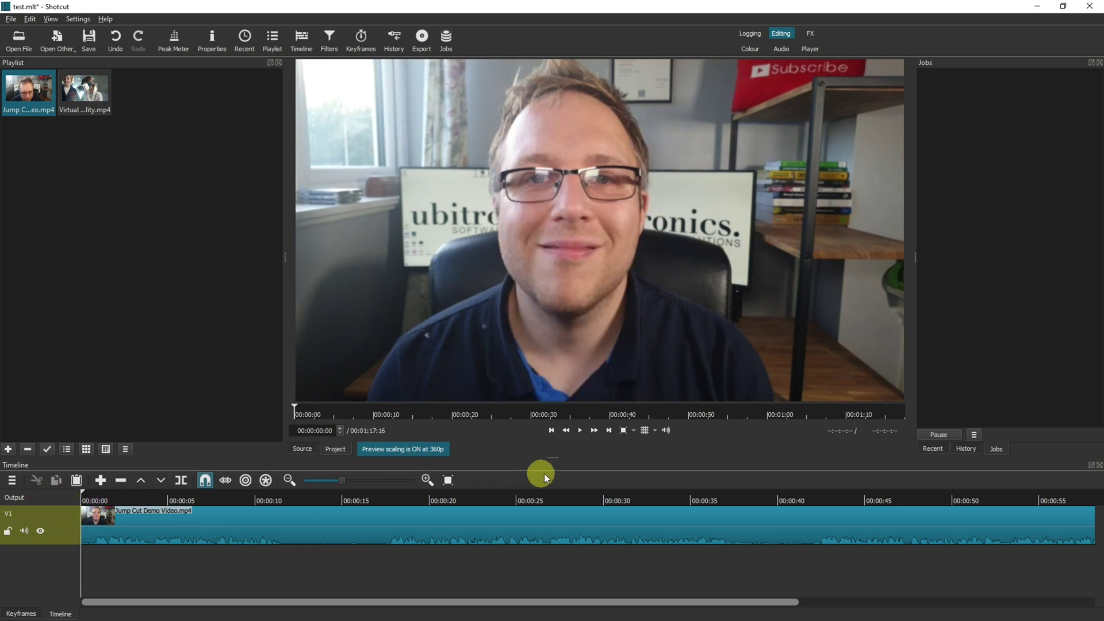
# - Play through the trimmed video and split the clip at about 17 seconds
pyautogui.click(578, 432)
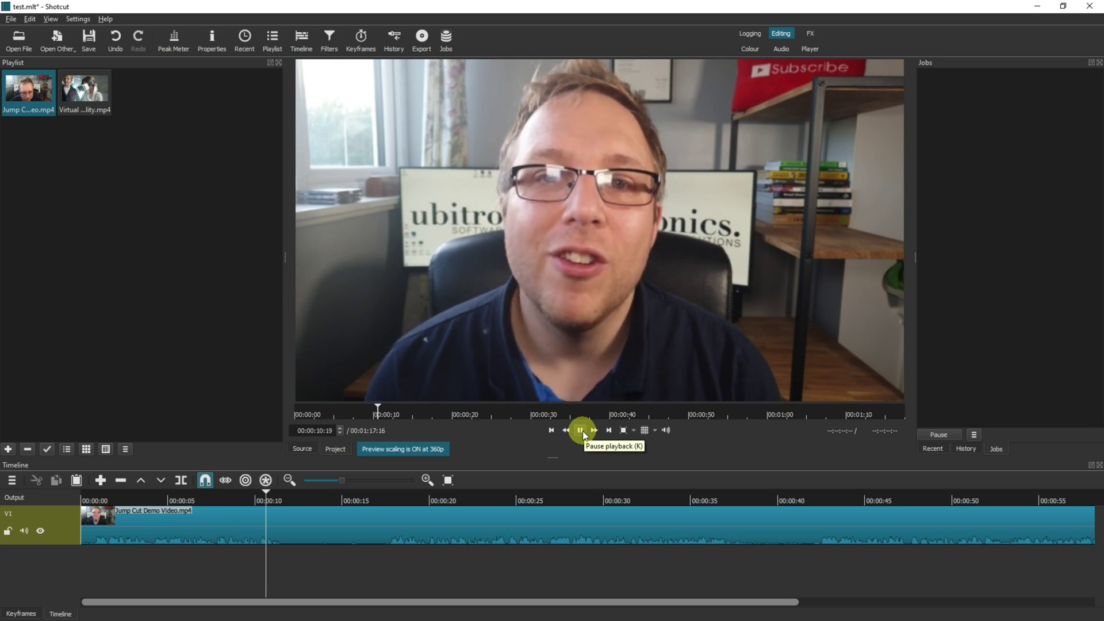
pyautogui.click(581, 430)
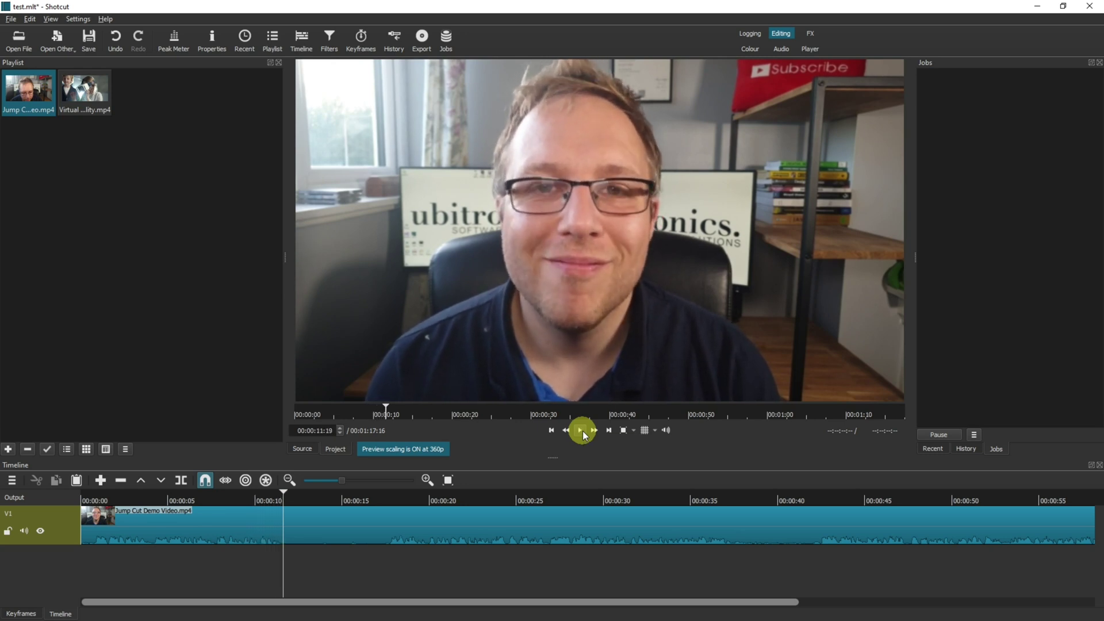
pyautogui.click(582, 430)
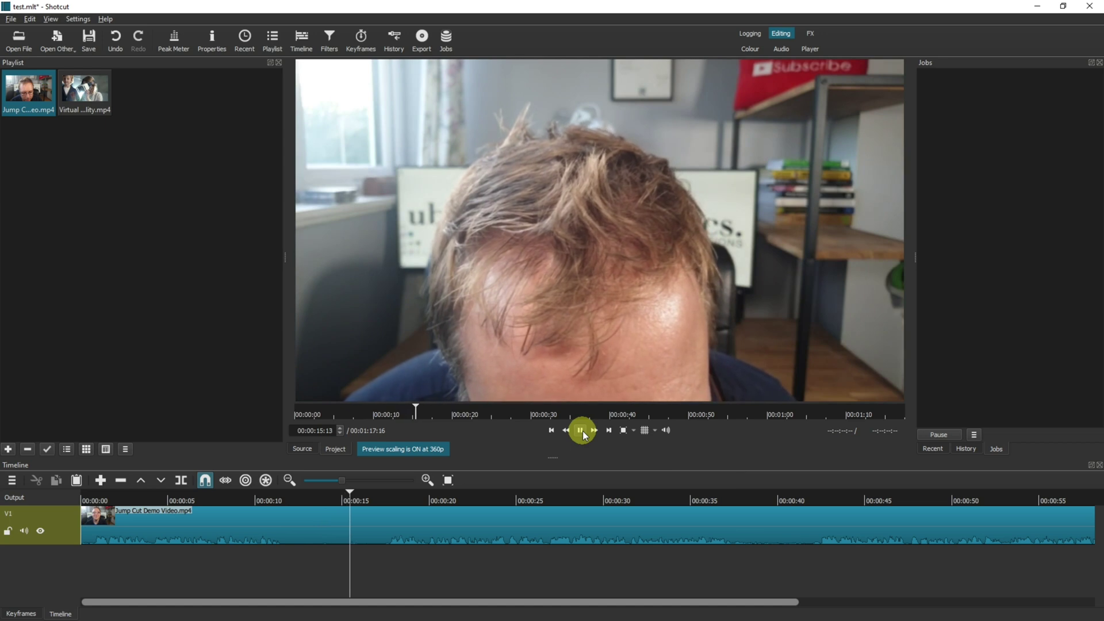
pyautogui.click(582, 430)
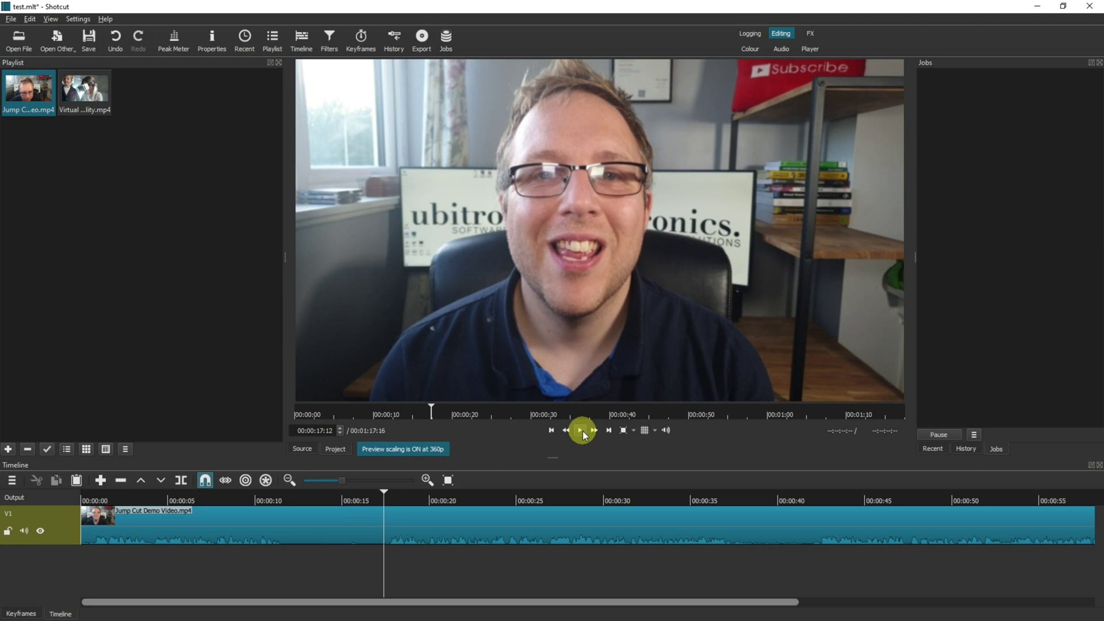
pyautogui.click(182, 484)
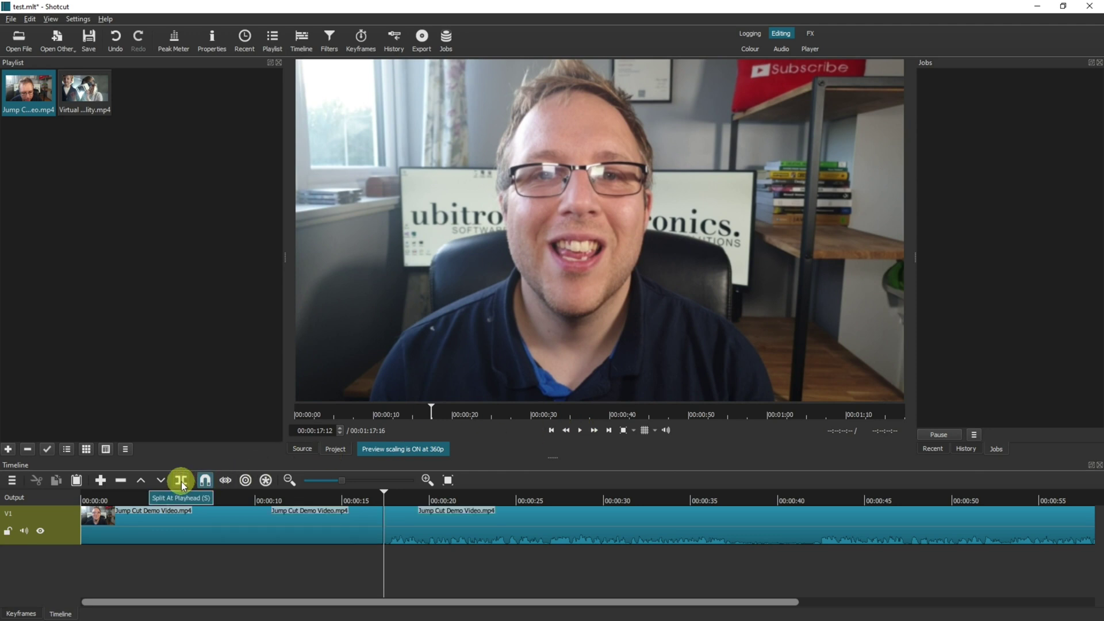
# - Split again just before 11 seconds and remove the middle piece, leaving 1:11:20
pyautogui.click(291, 499)
pyautogui.moveTo(291, 504); pyautogui.dragTo(282, 505)
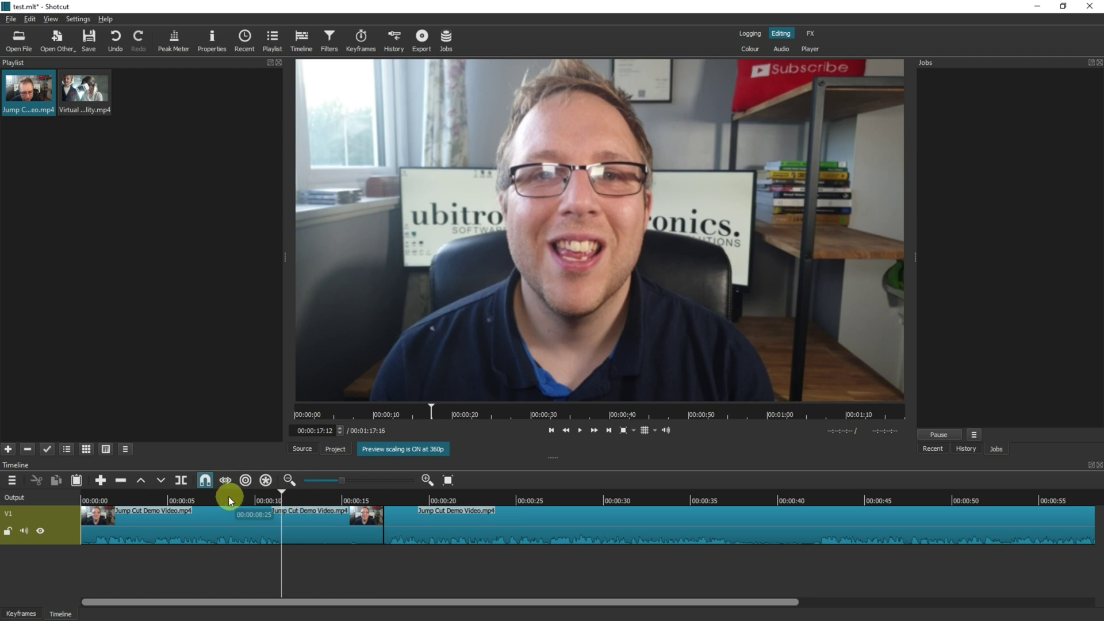
pyautogui.click(182, 480)
pyautogui.rightClick(325, 522)
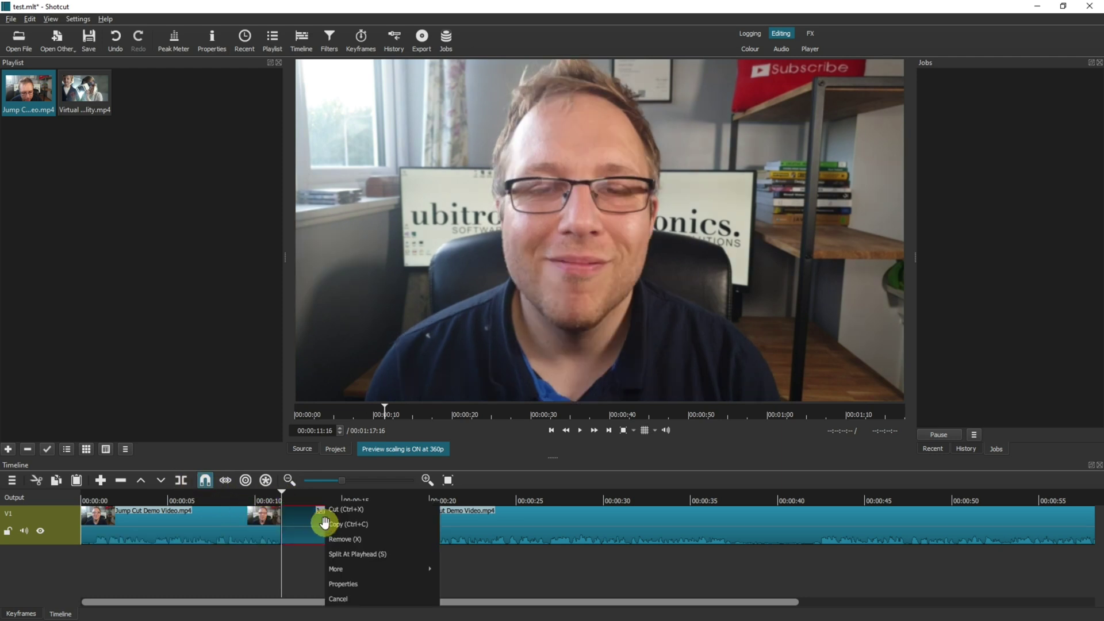
pyautogui.click(336, 539)
pyautogui.click(250, 499)
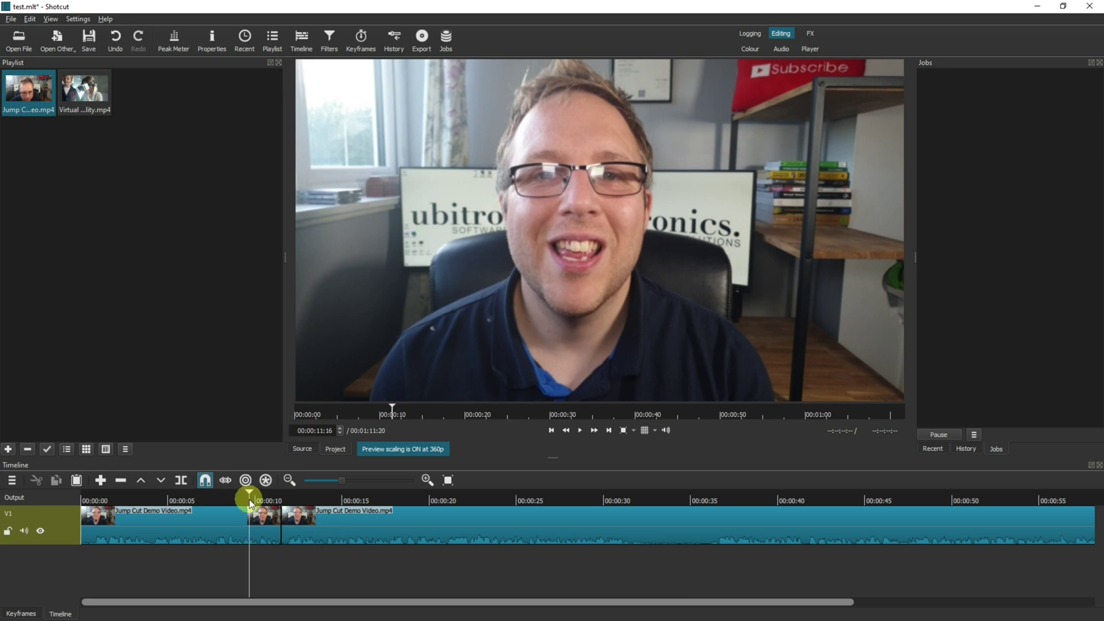
pyautogui.click(579, 430)
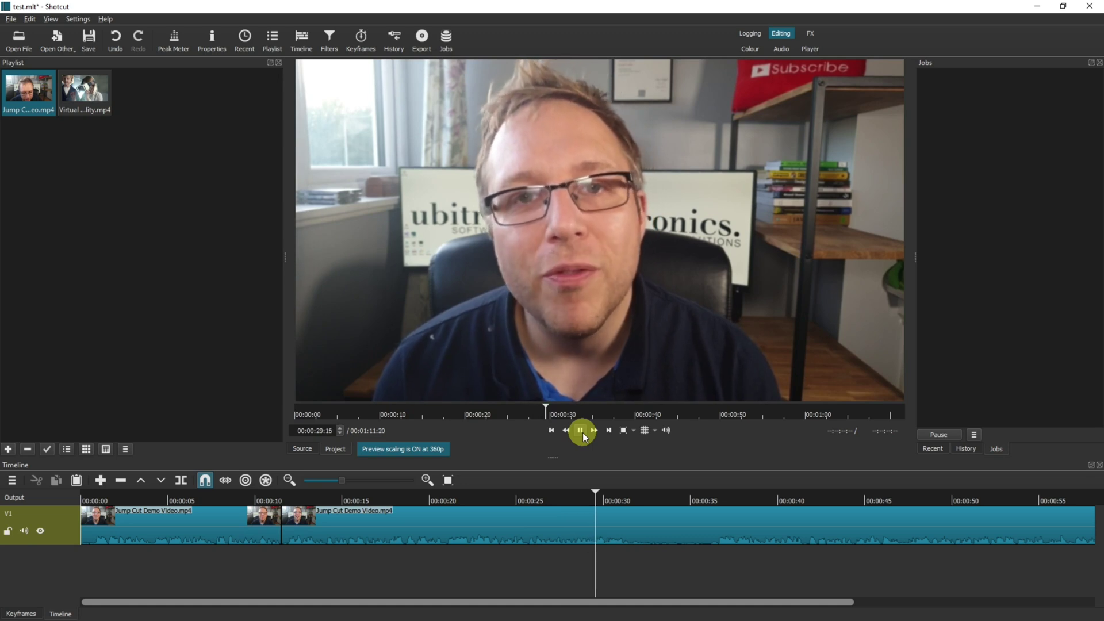
# - Pause playback and set the playhead at 00:00:31:20
pyautogui.click(581, 431)
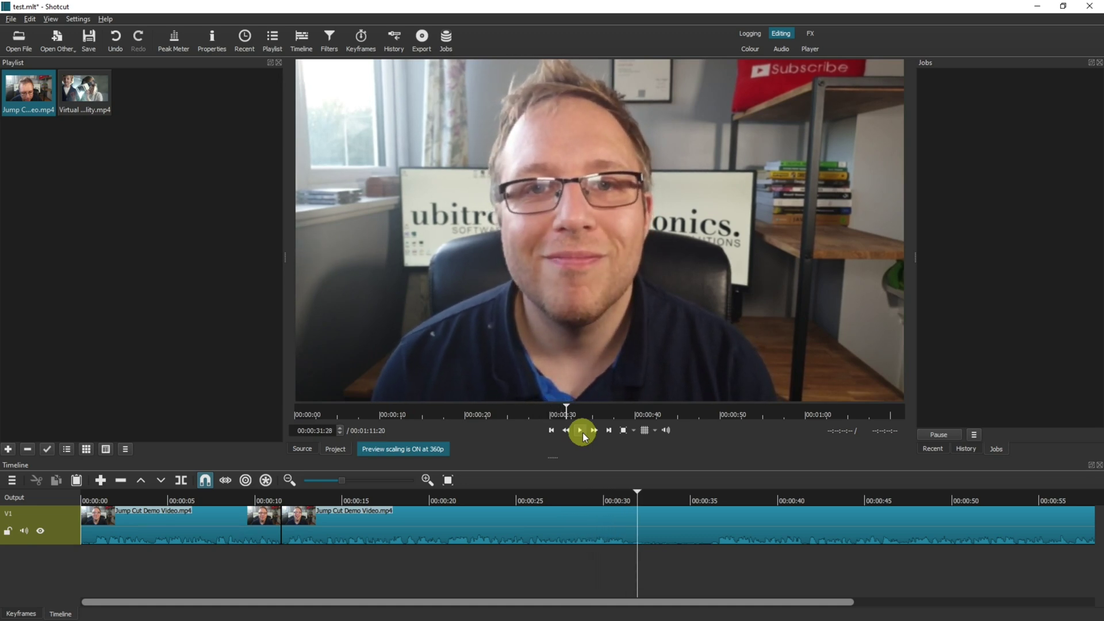
pyautogui.moveTo(632, 500); pyautogui.dragTo(633, 499)
# - Split at about 31 and 36 seconds and remove the piece between, shortening to 1:07:09
pyautogui.click(179, 478)
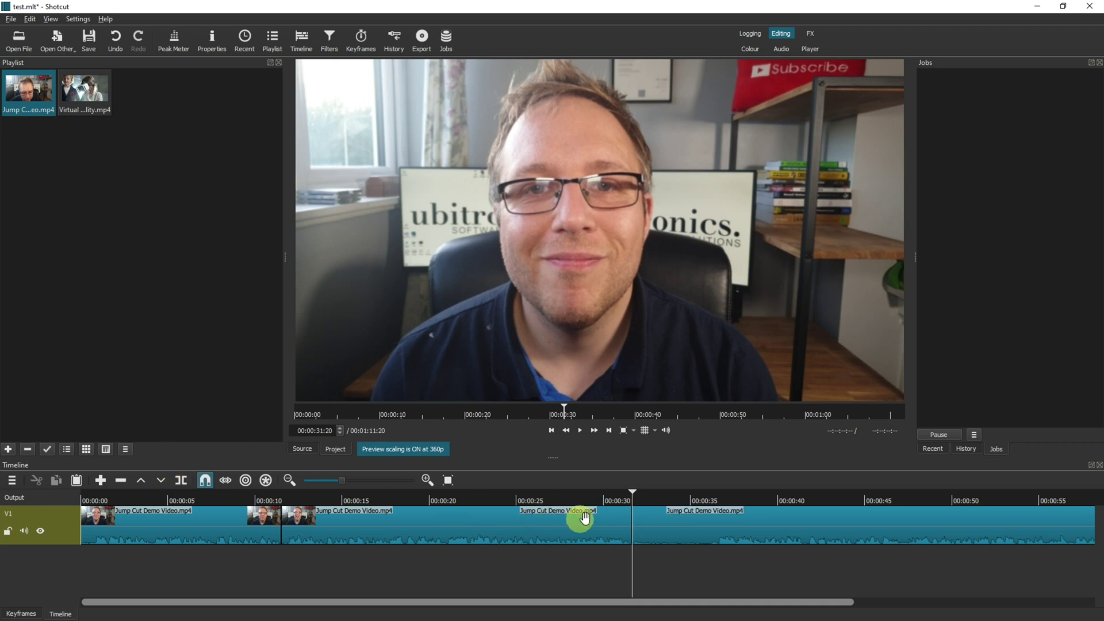
pyautogui.moveTo(632, 499); pyautogui.dragTo(708, 494)
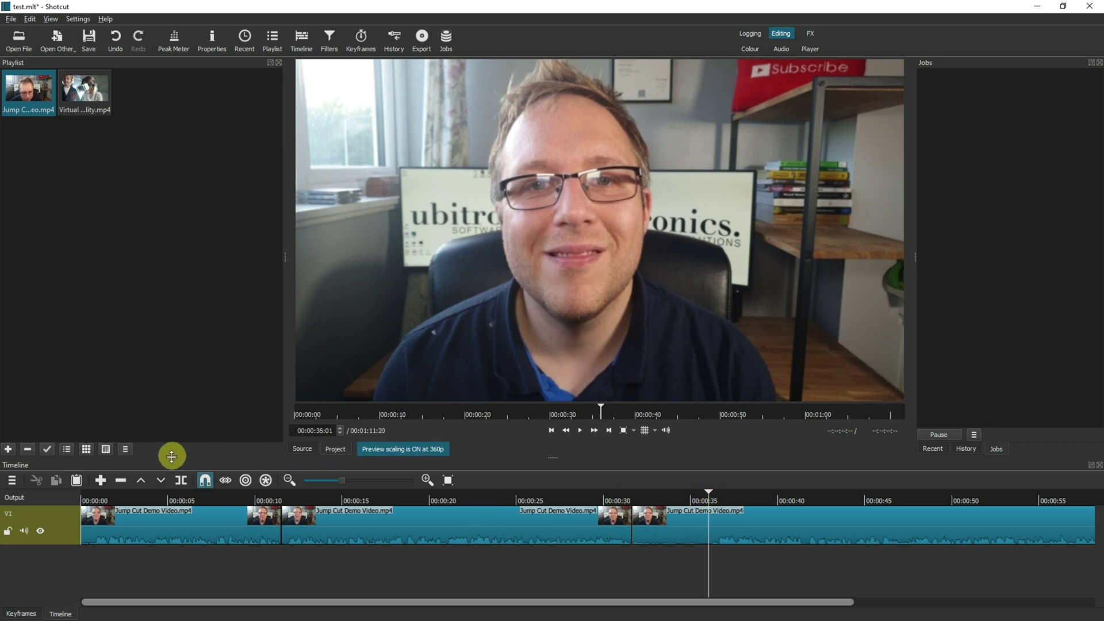
pyautogui.click(181, 481)
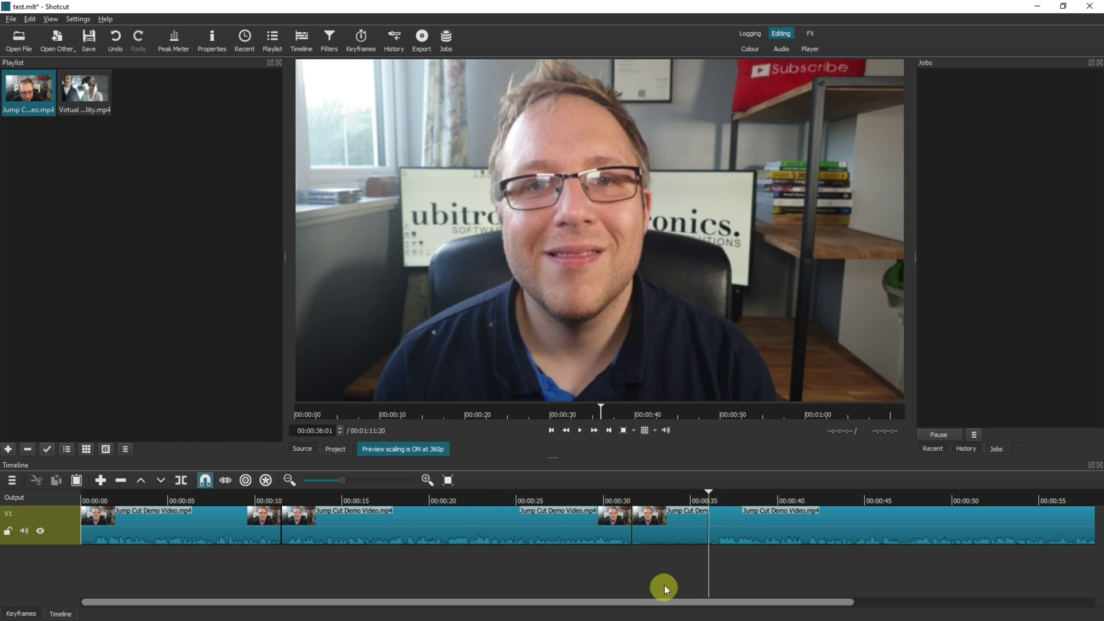
pyautogui.rightClick(663, 530)
pyautogui.click(680, 539)
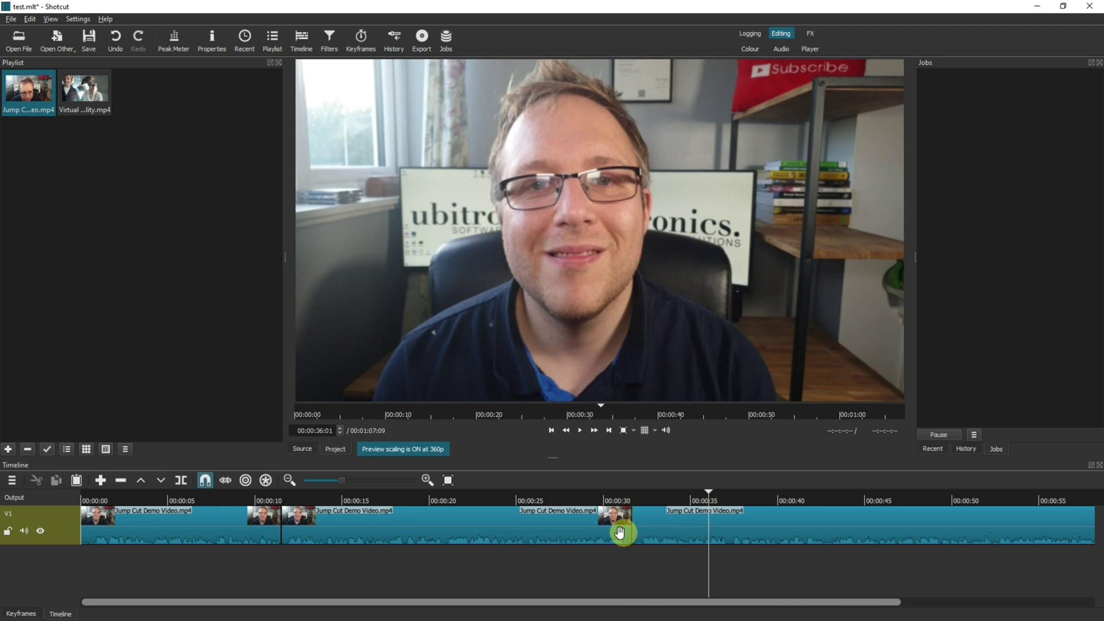
# - Play back the edit from 00:00:29:19
pyautogui.click(597, 501)
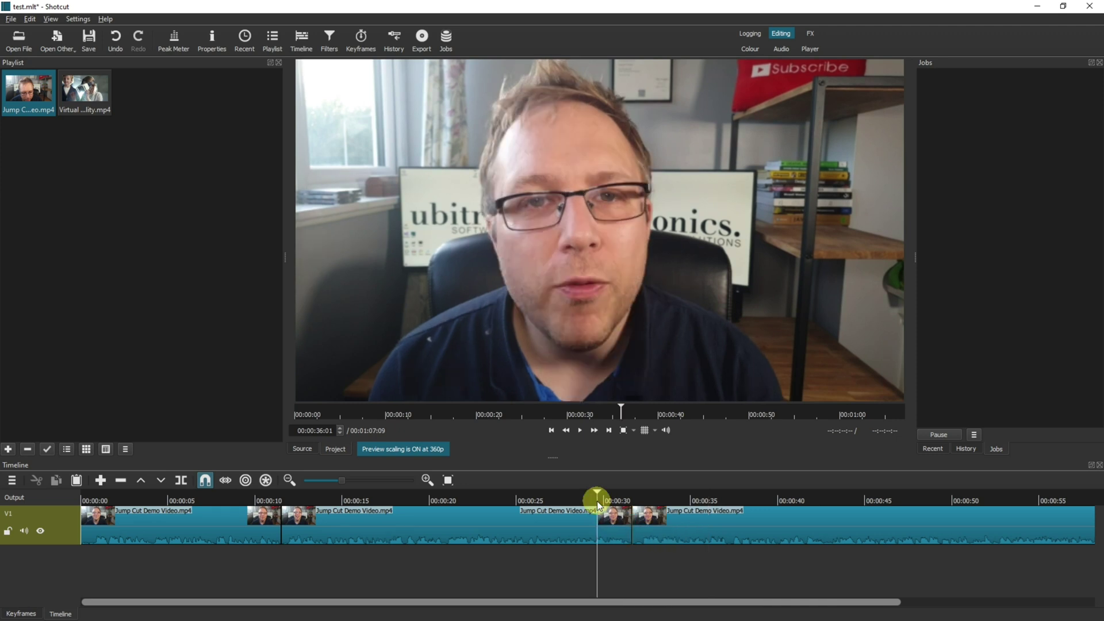
pyautogui.click(579, 431)
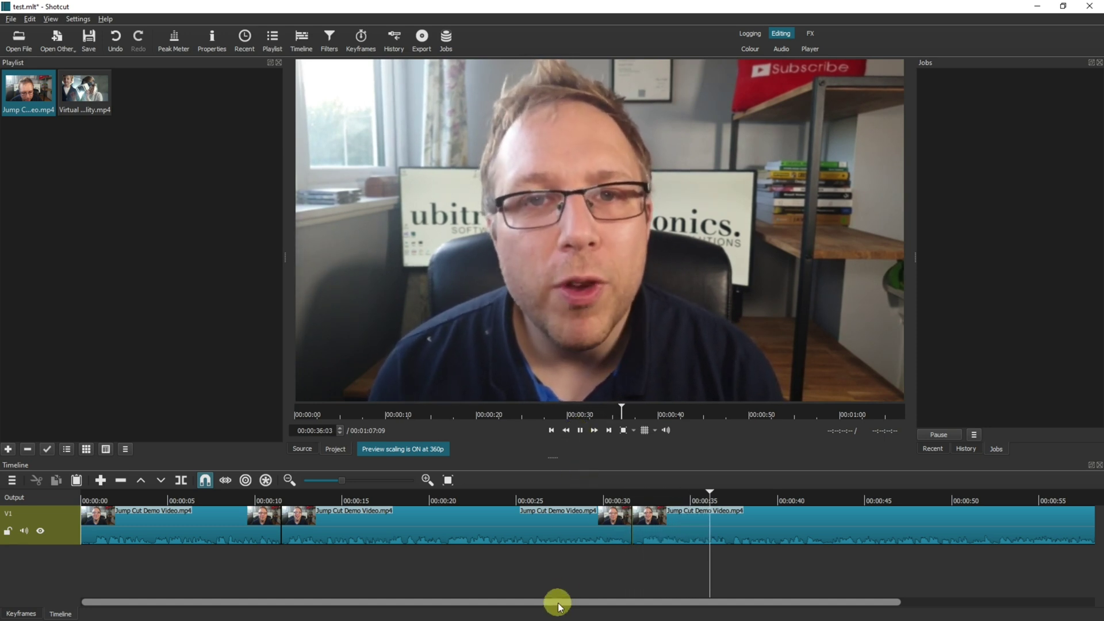
pyautogui.moveTo(558, 605); pyautogui.dragTo(784, 610)
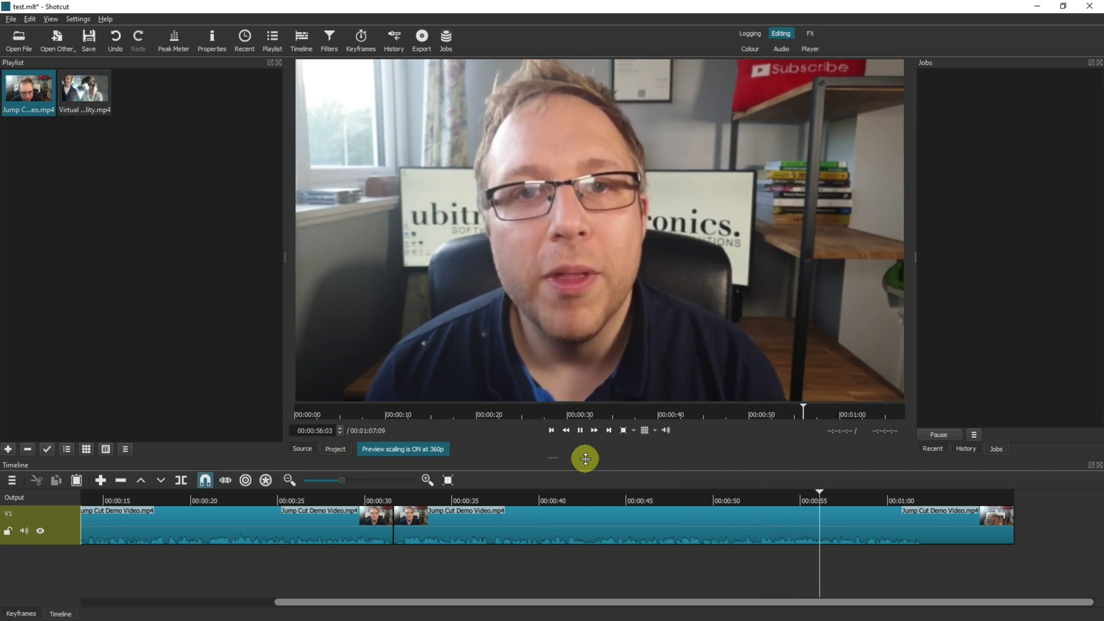
# - Pause at 00:01:02:14, split there and remove the trailing piece so the project ends at 1:02:14
pyautogui.click(580, 430)
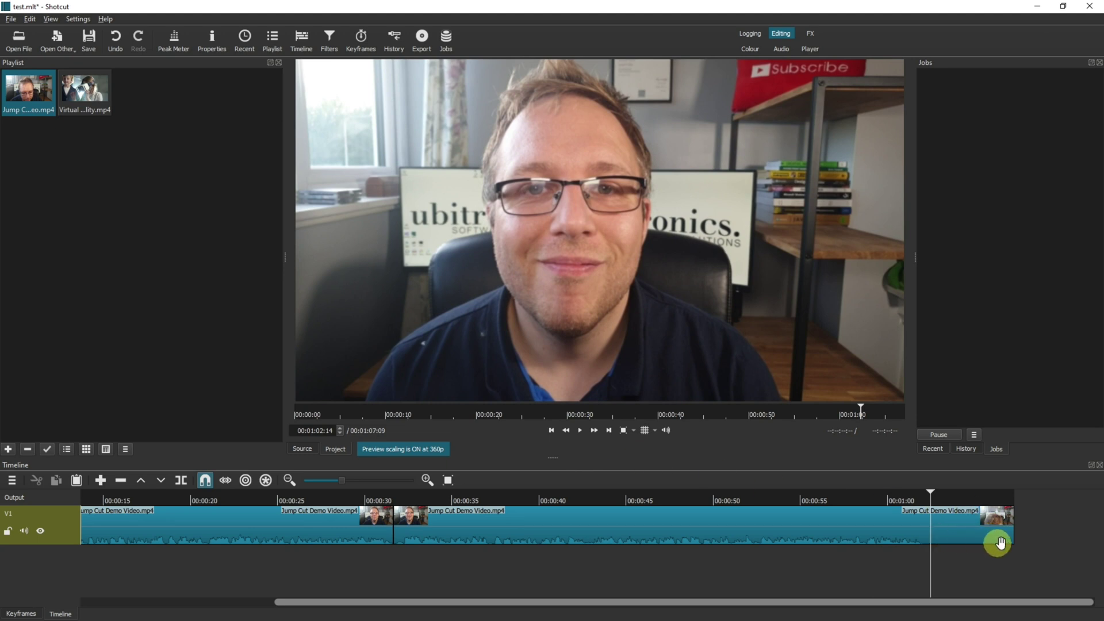
pyautogui.click(181, 480)
pyautogui.rightClick(956, 530)
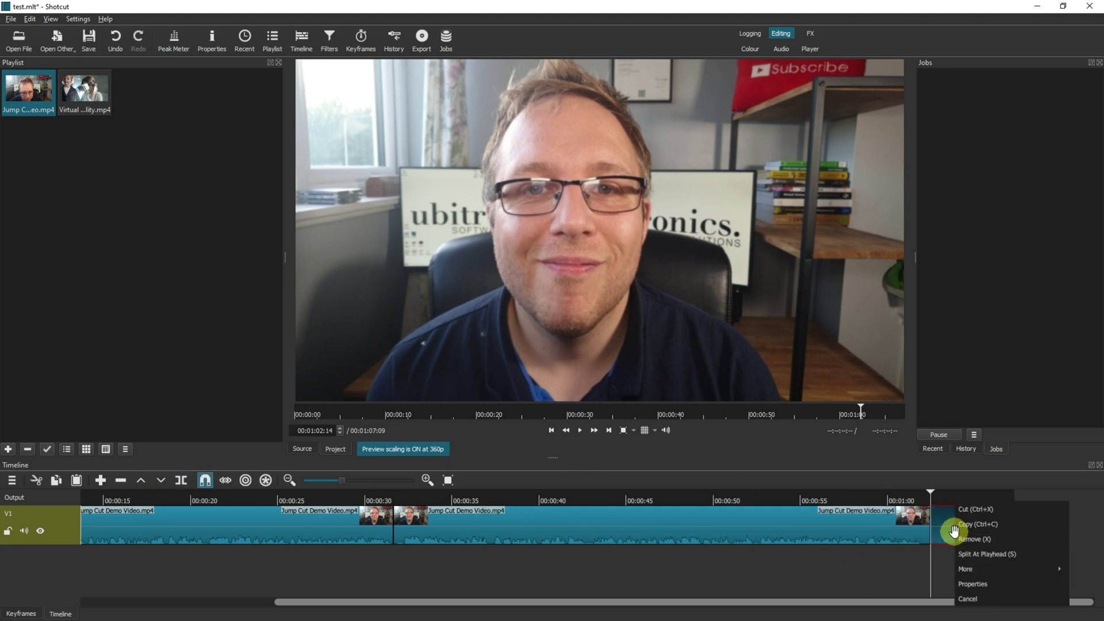
pyautogui.click(960, 543)
pyautogui.moveTo(927, 601); pyautogui.dragTo(273, 580)
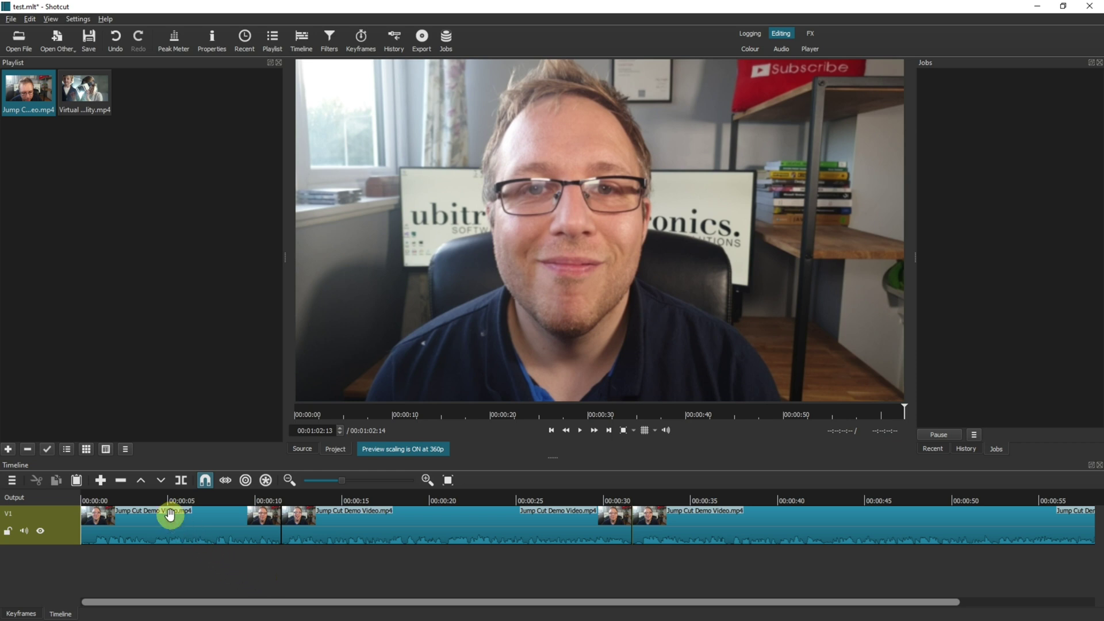
# - Split the clip at 00:00:04:05 and 00:00:05:24, then select the short piece between
pyautogui.click(149, 499)
pyautogui.moveTo(149, 499); pyautogui.dragTo(154, 499)
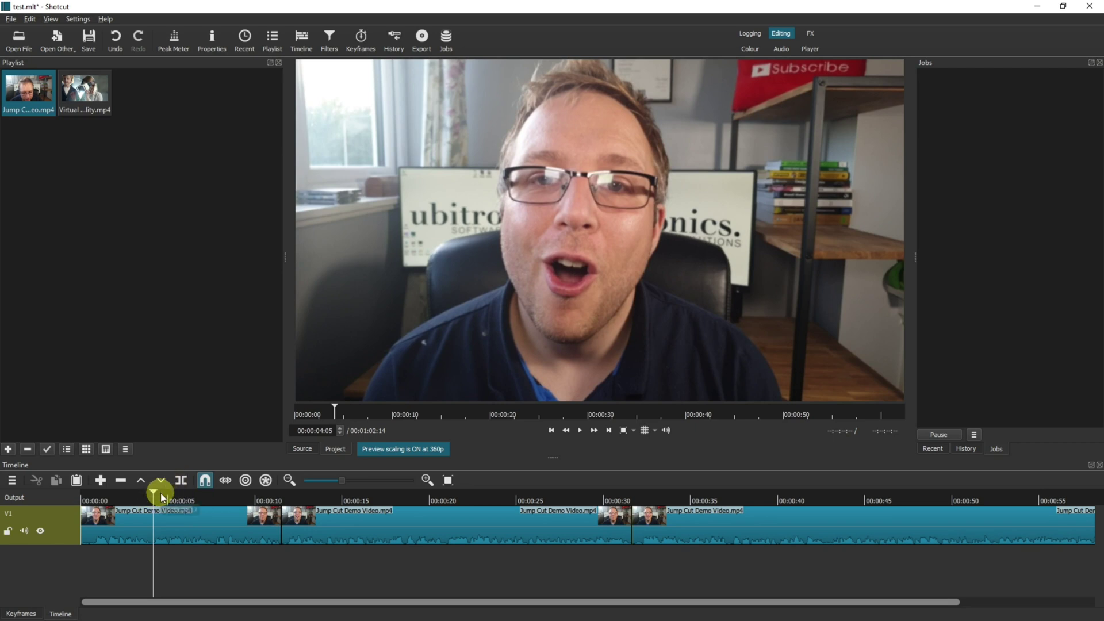
pyautogui.click(180, 483)
pyautogui.moveTo(171, 495); pyautogui.dragTo(182, 493)
pyautogui.click(182, 482)
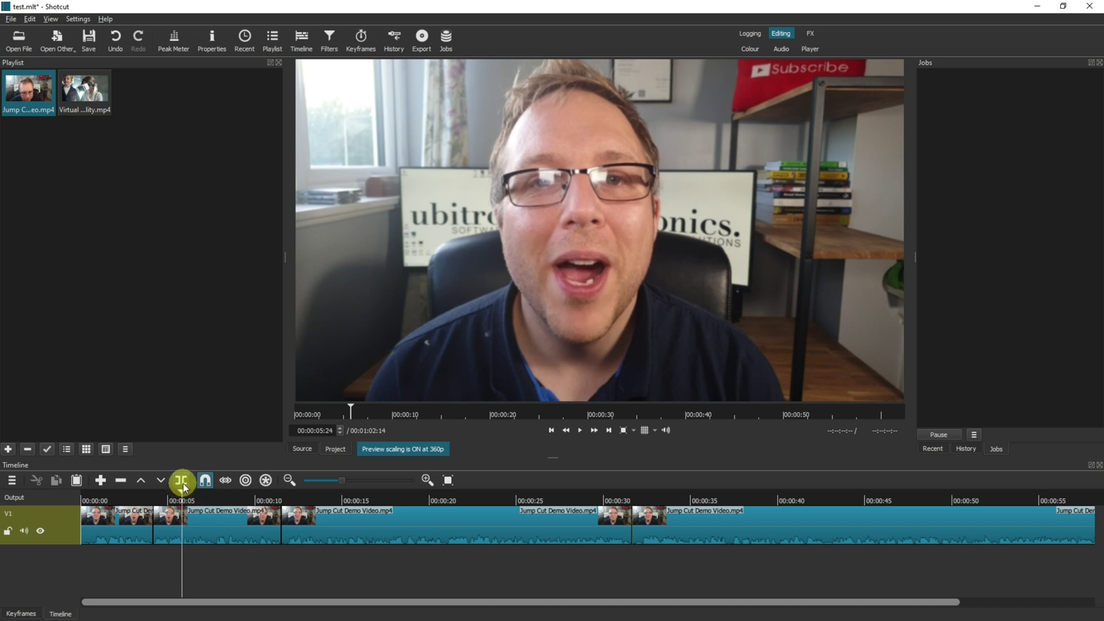
pyautogui.click(168, 522)
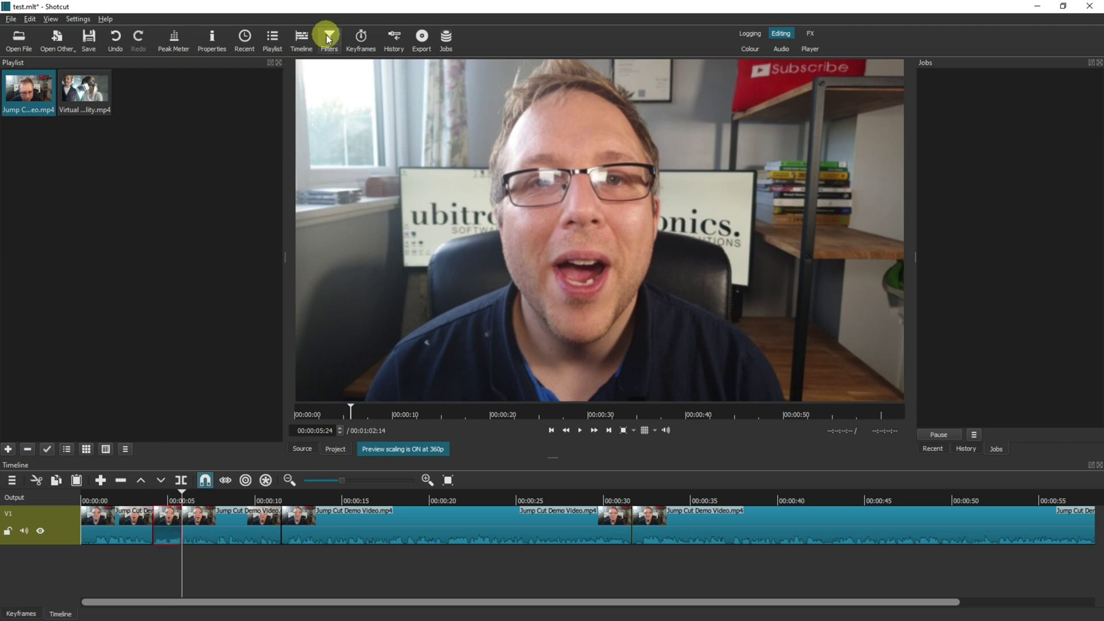
# - Add a Size, Position & Rotate filter to the short piece with Zoom at 119.6%
pyautogui.click(328, 38)
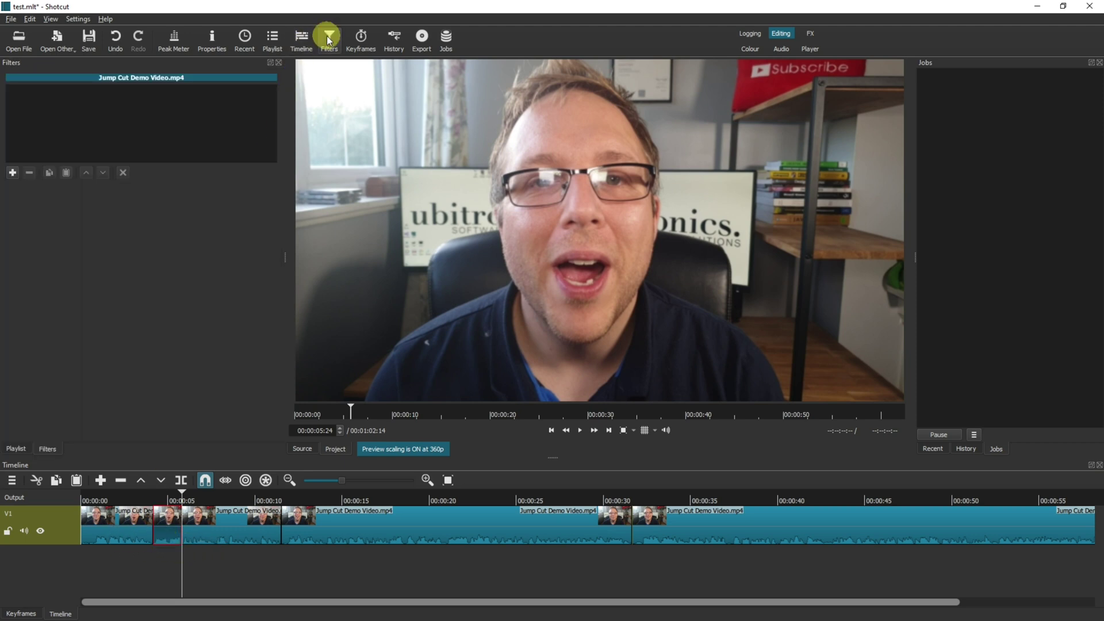
pyautogui.click(12, 173)
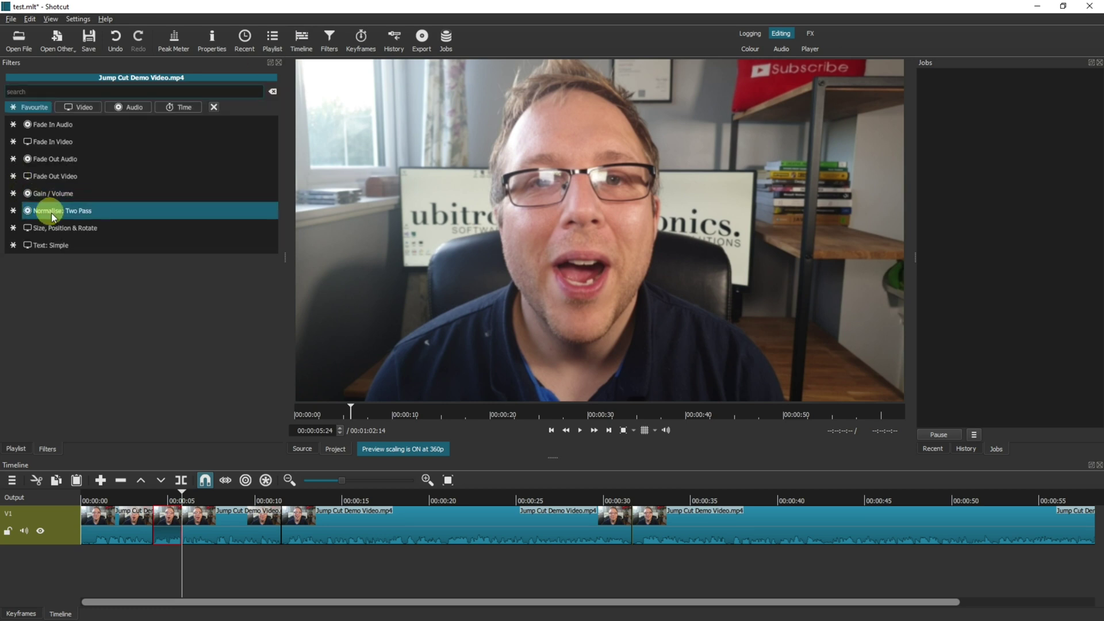
pyautogui.click(64, 229)
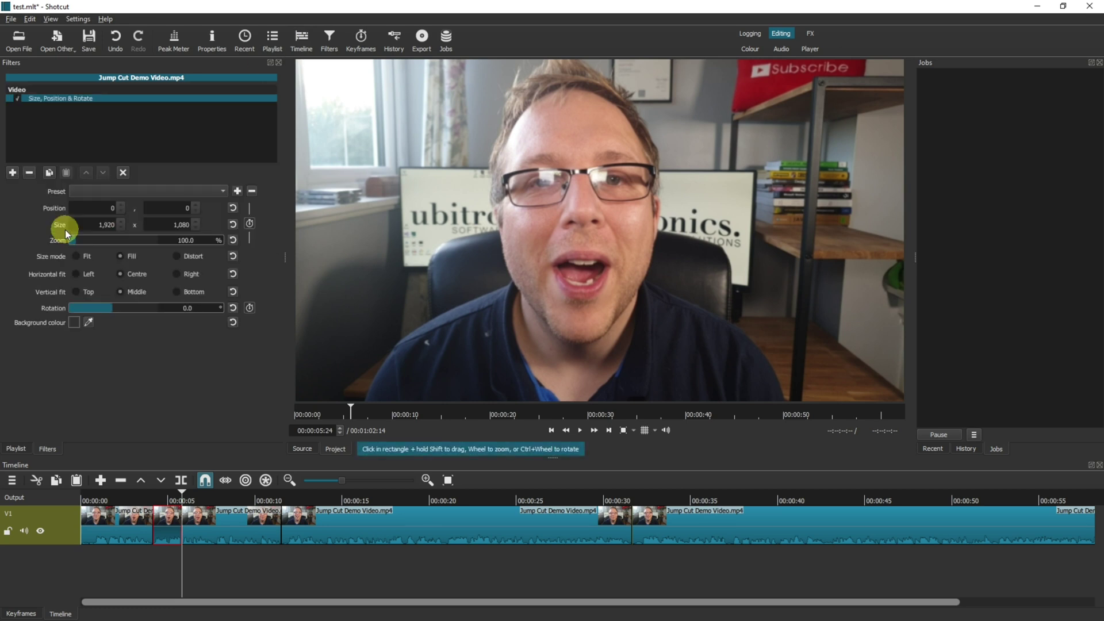
pyautogui.moveTo(72, 238); pyautogui.dragTo(80, 240)
# - Preview the zoom from near the start, pausing at 00:00:07:08
pyautogui.click(102, 500)
pyautogui.click(579, 431)
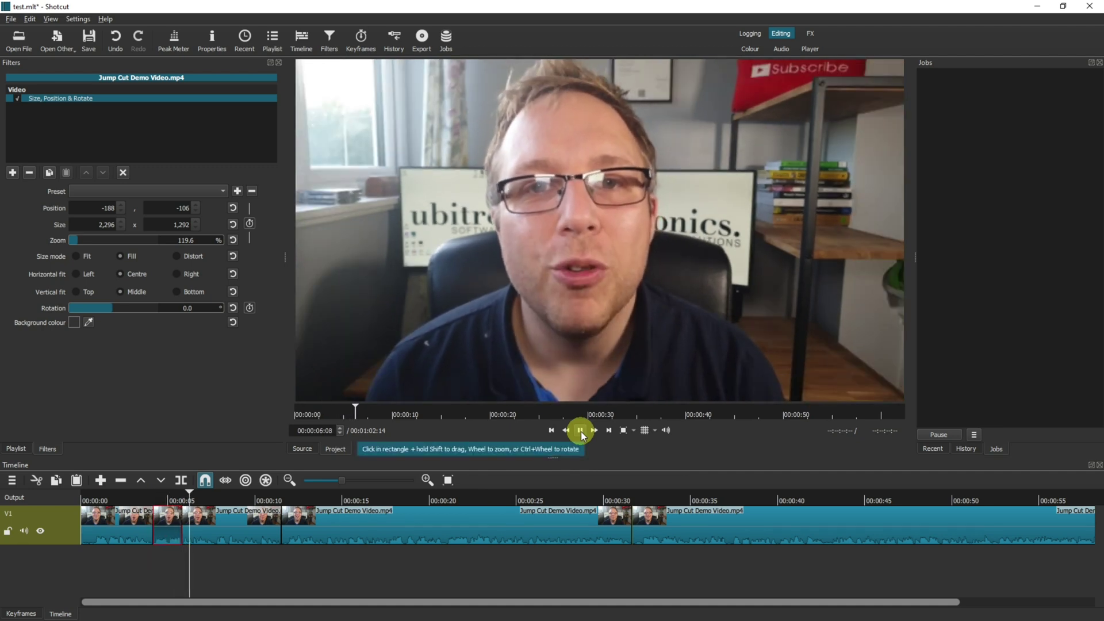
pyautogui.click(581, 432)
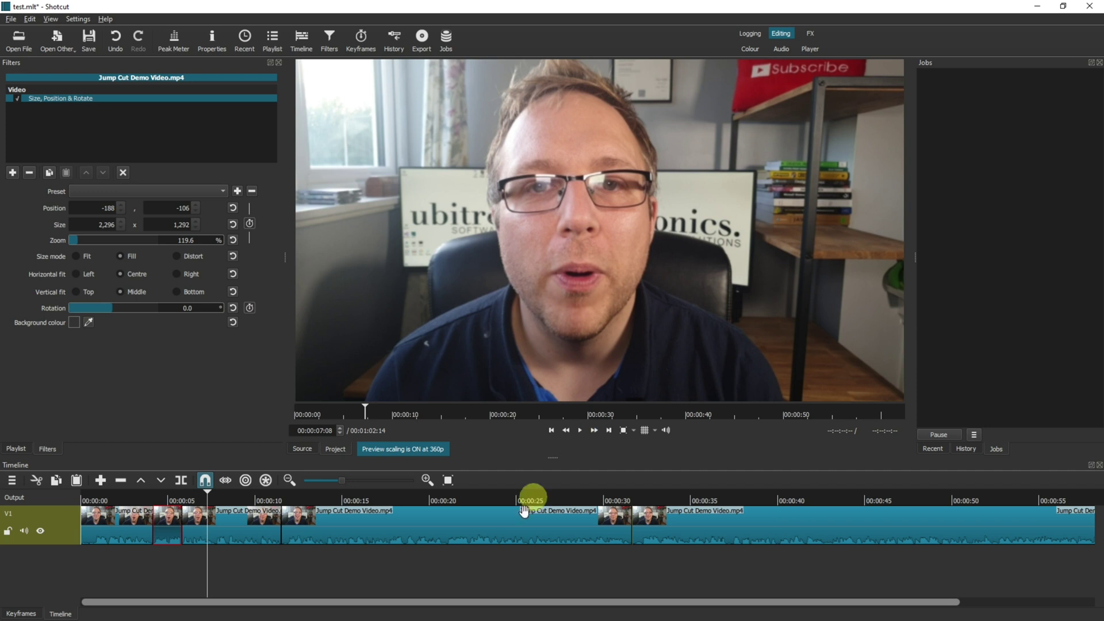
# - Detach the audio of the 6–11 second clip to A1 and delete its V1 video, leaving a gap
pyautogui.rightClick(228, 506)
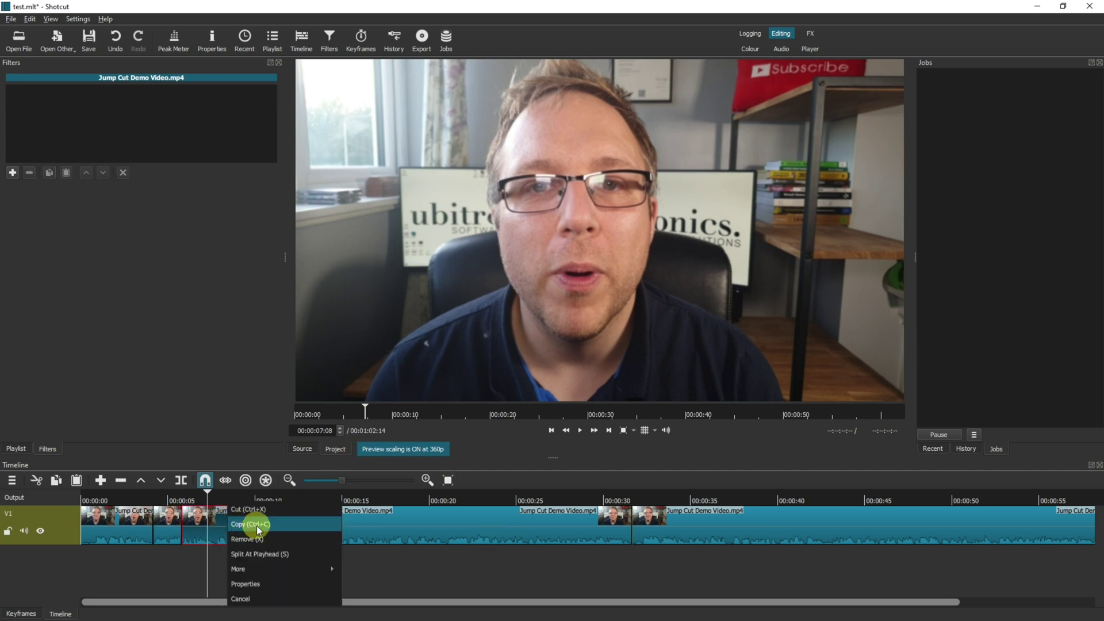
pyautogui.moveTo(294, 569)
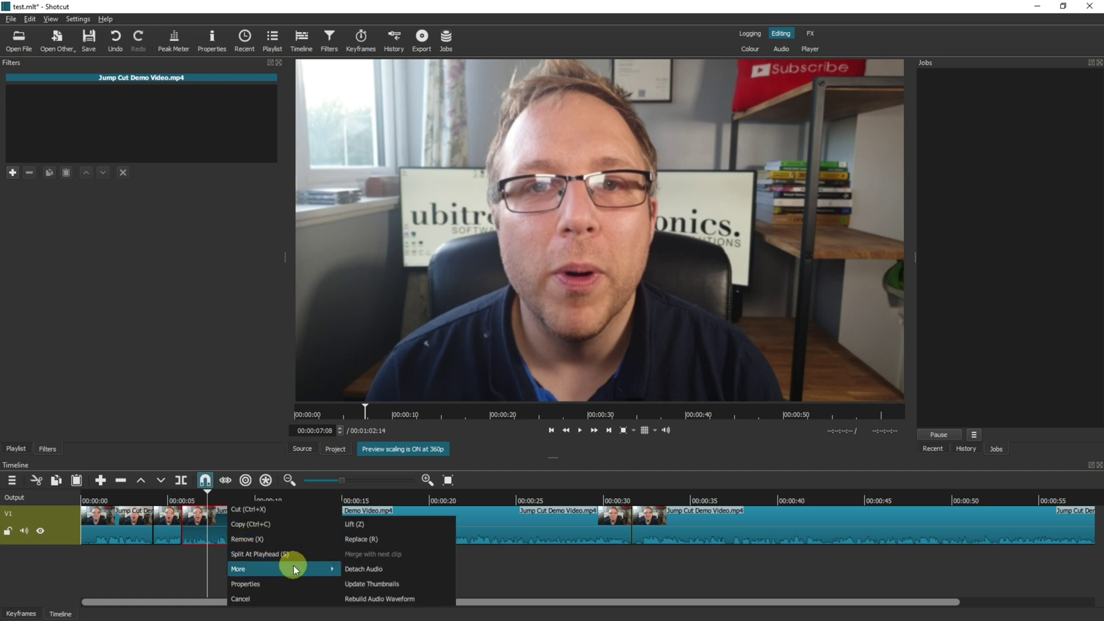
pyautogui.click(357, 569)
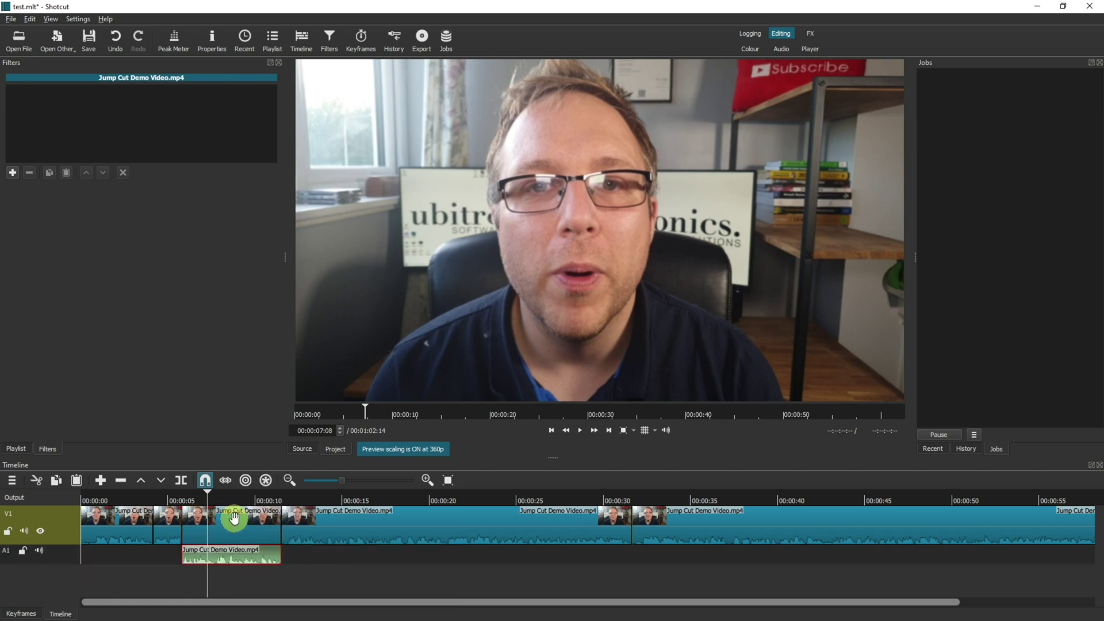
pyautogui.press('Delete')
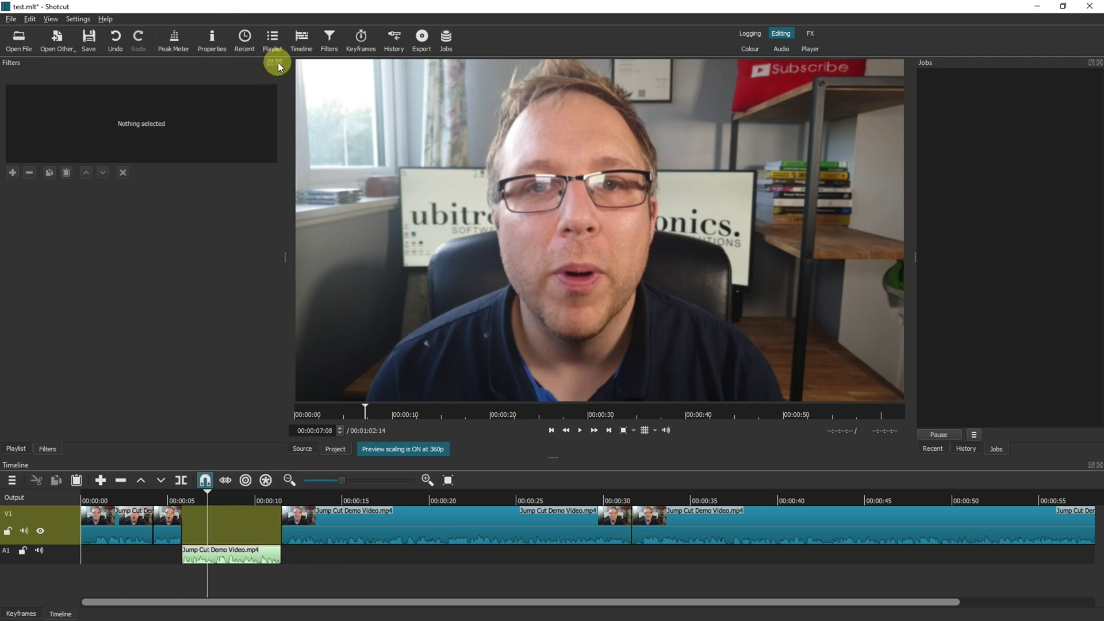
# - Insert Virtual Reality.mp4 from the Playlist into the V1 gap with ripple trim and drop on
pyautogui.click(273, 42)
pyautogui.click(103, 108)
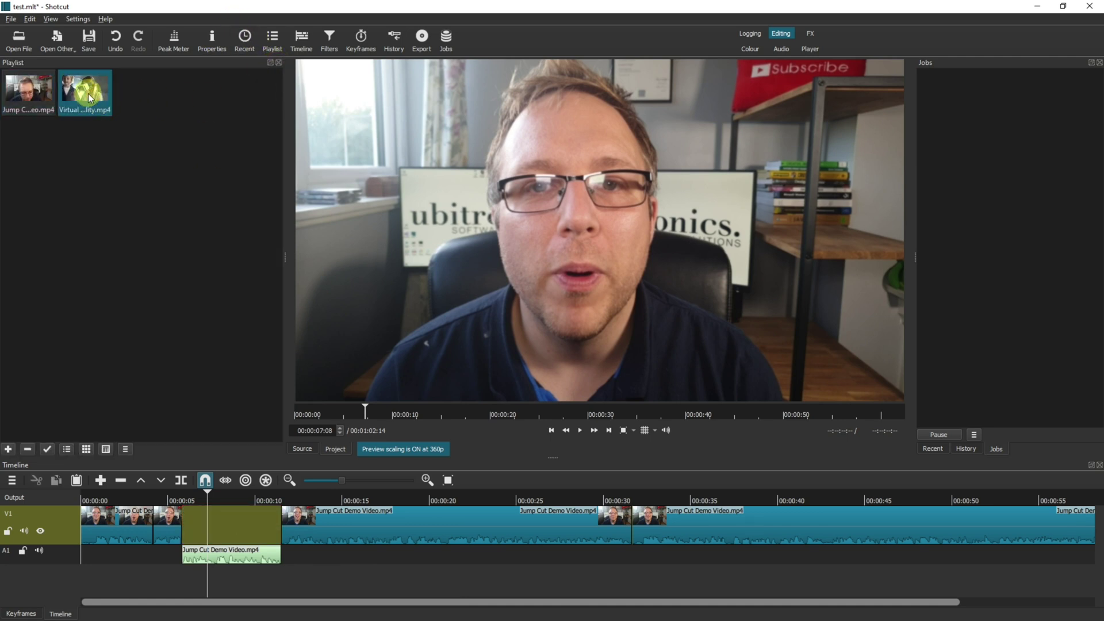
pyautogui.moveTo(219, 311); pyautogui.dragTo(172, 245)
pyautogui.click(245, 480)
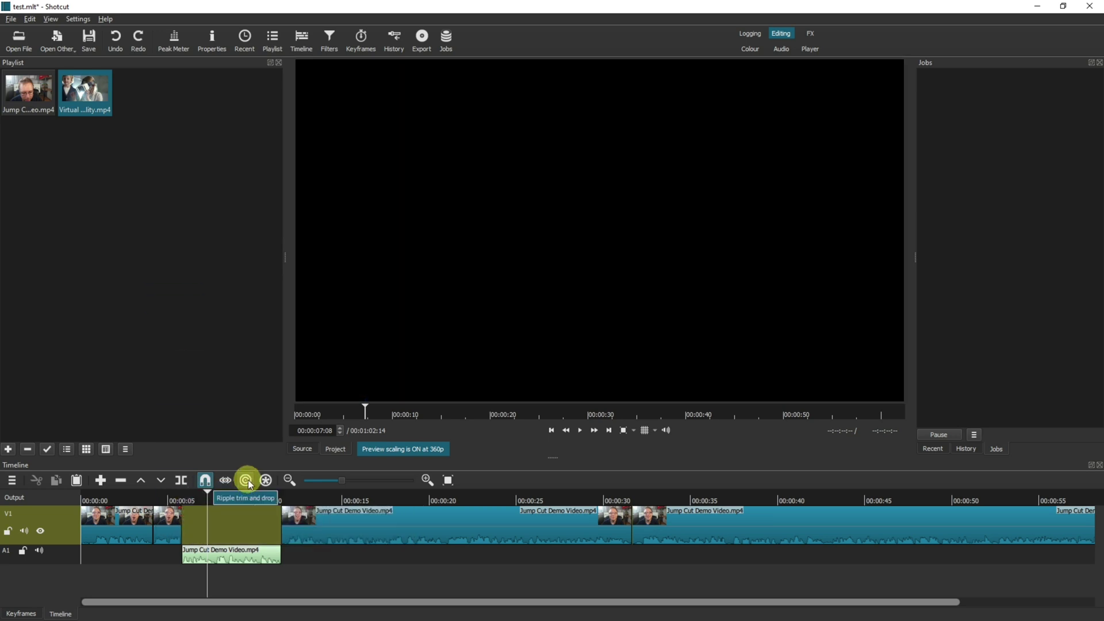
pyautogui.moveTo(204, 458); pyautogui.dragTo(228, 536)
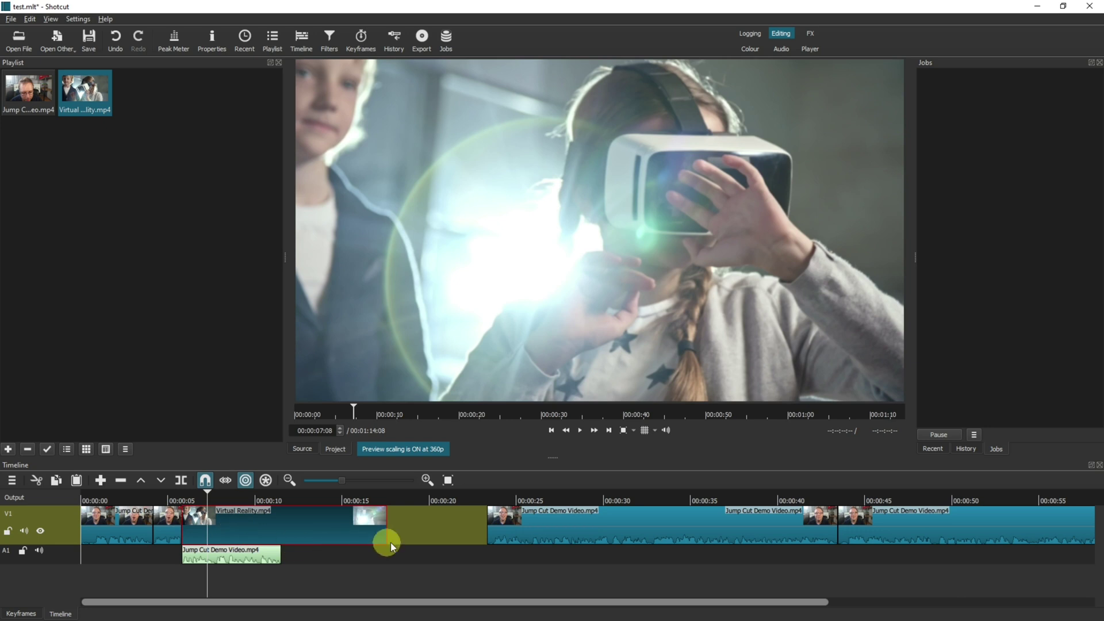
# - Trim the Virtual Reality clip to fit above the A1 audio and remove the leftover gap
pyautogui.moveTo(384, 523); pyautogui.dragTo(271, 520)
pyautogui.click(246, 480)
pyautogui.moveTo(278, 525); pyautogui.dragTo(298, 523)
pyautogui.rightClick(313, 523)
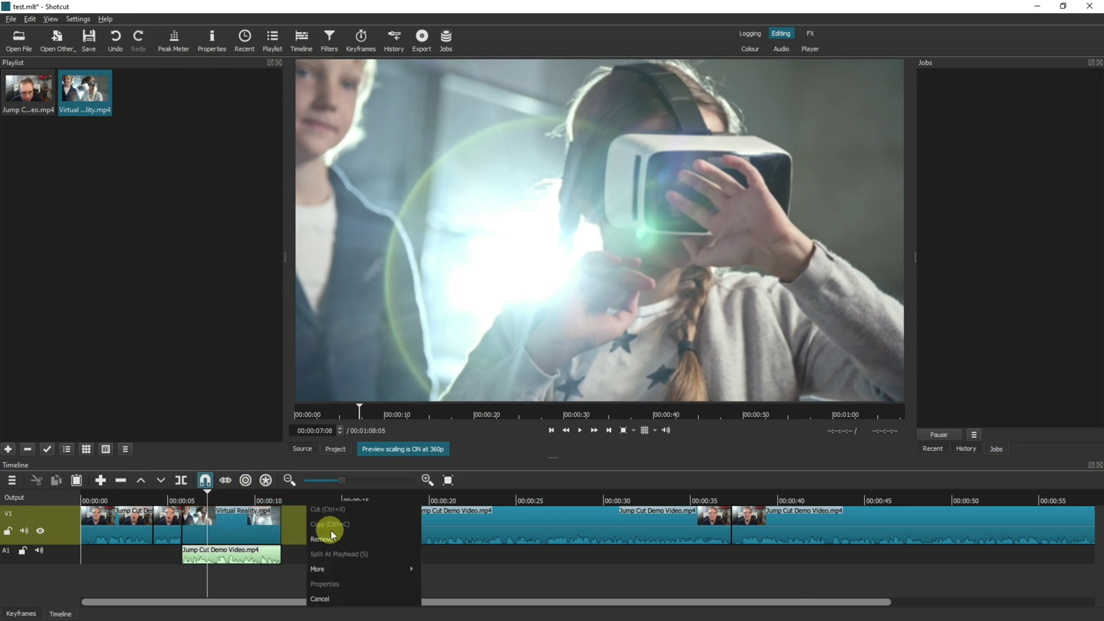
pyautogui.click(336, 536)
pyautogui.click(143, 496)
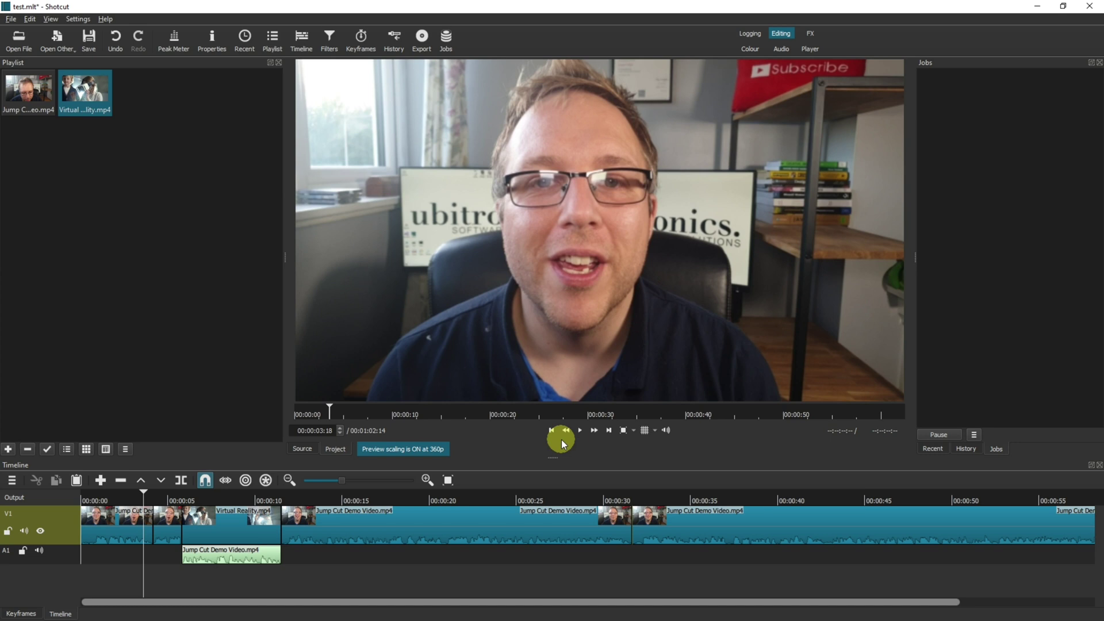
pyautogui.click(580, 431)
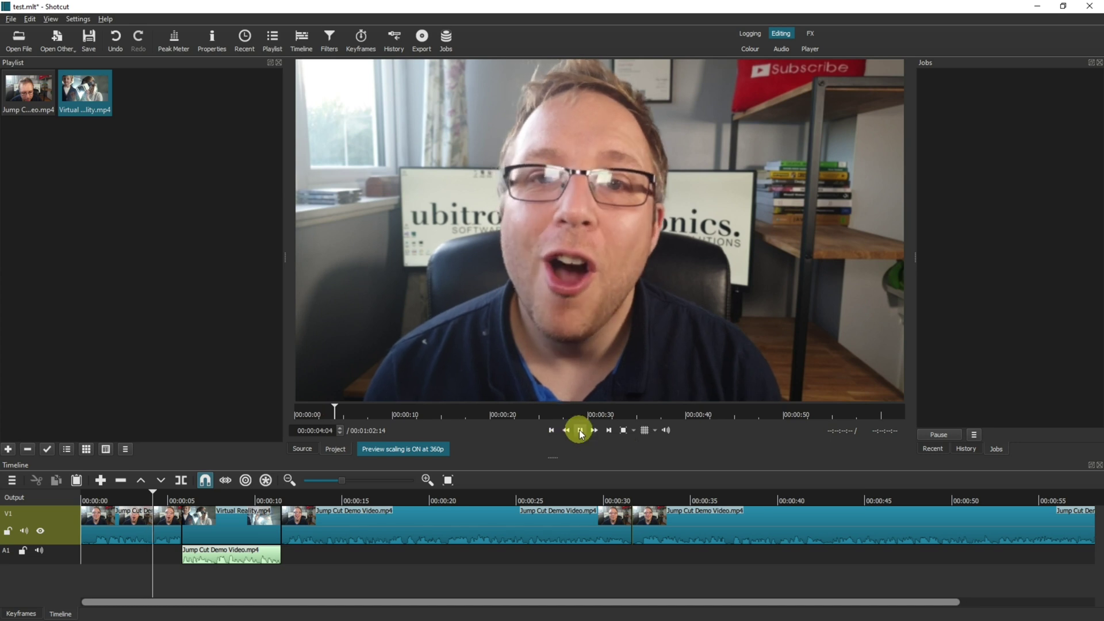